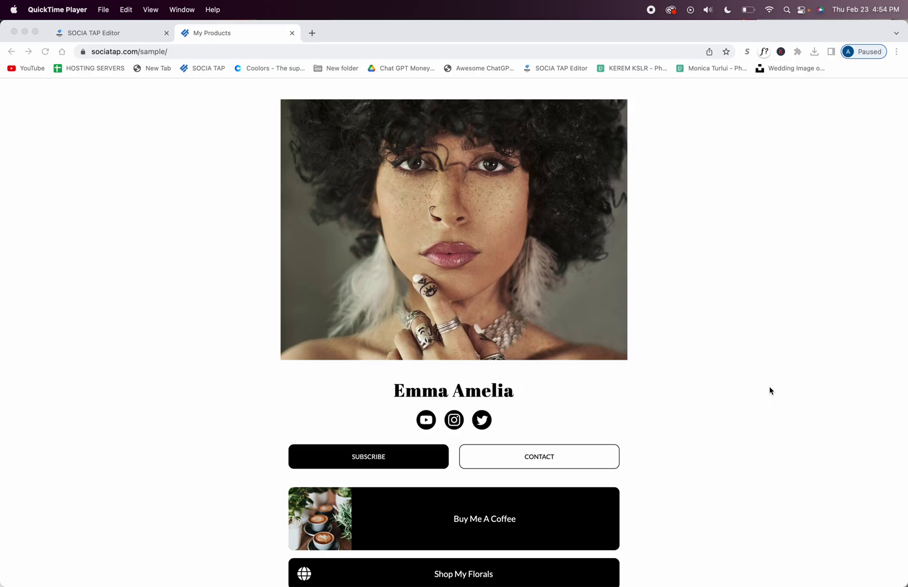
- Open the Buy Me A Coffee page in Chrome and scroll through its three coffee price options
left_click(493, 523)
left_click(493, 522)
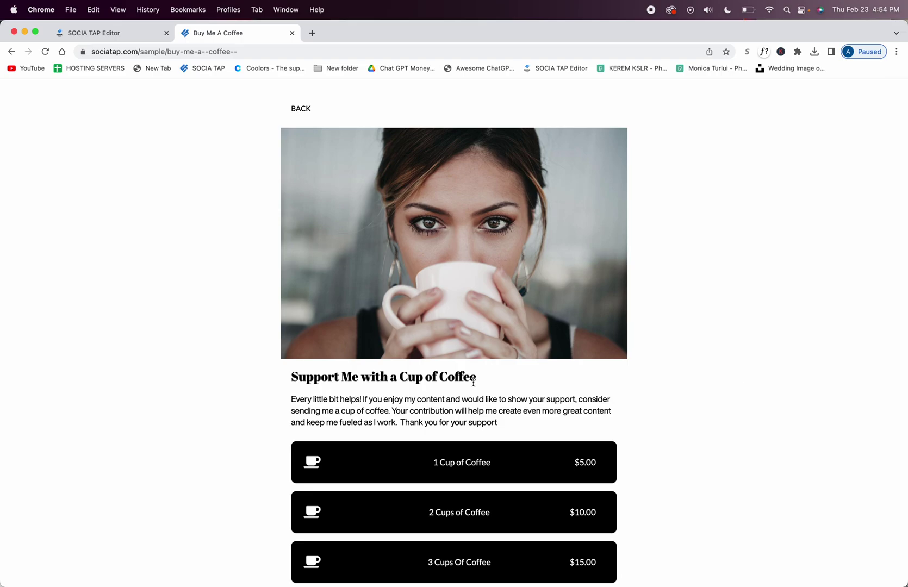
scroll(433, 421, "down", 1)
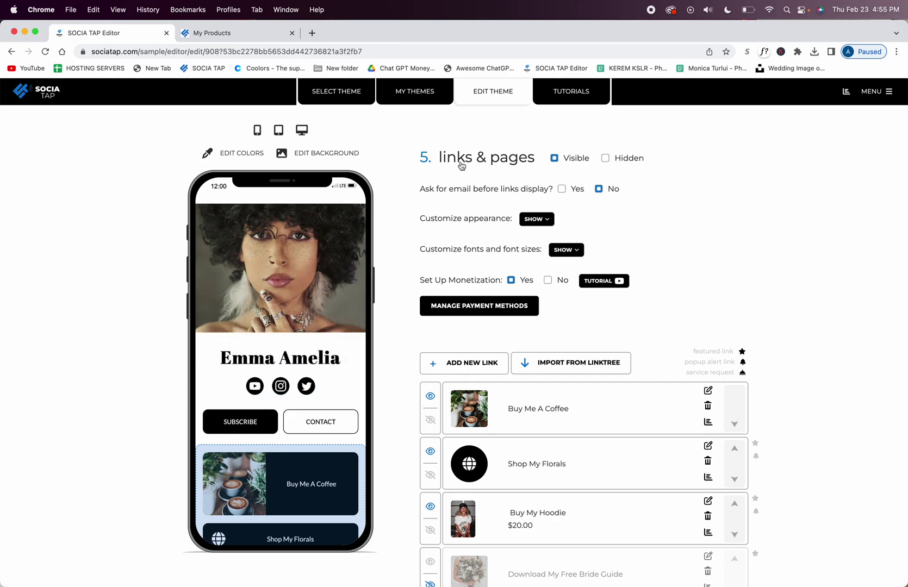
- Browse the new-link types to find the Buy Me A Coffee Link tile, then close the options
left_click(477, 370)
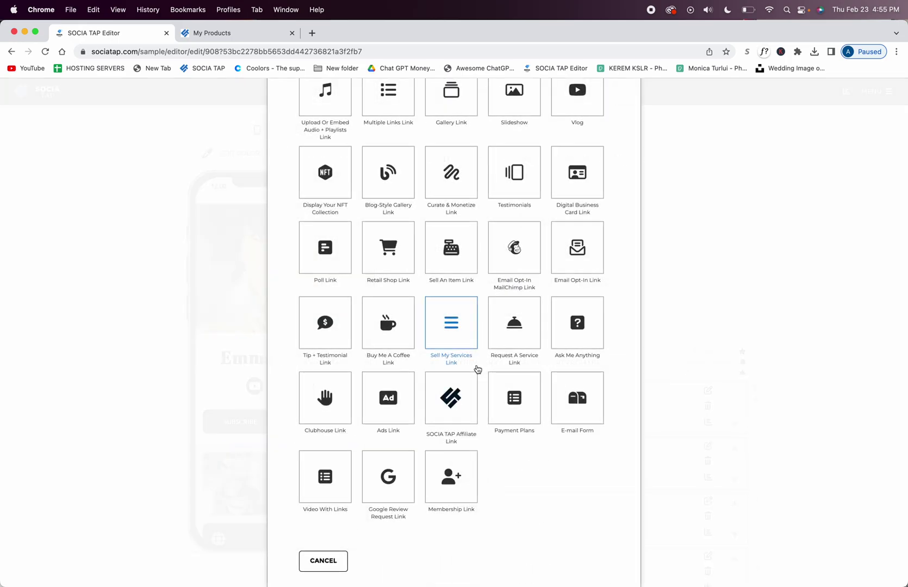
scroll(387, 369, "up", 2)
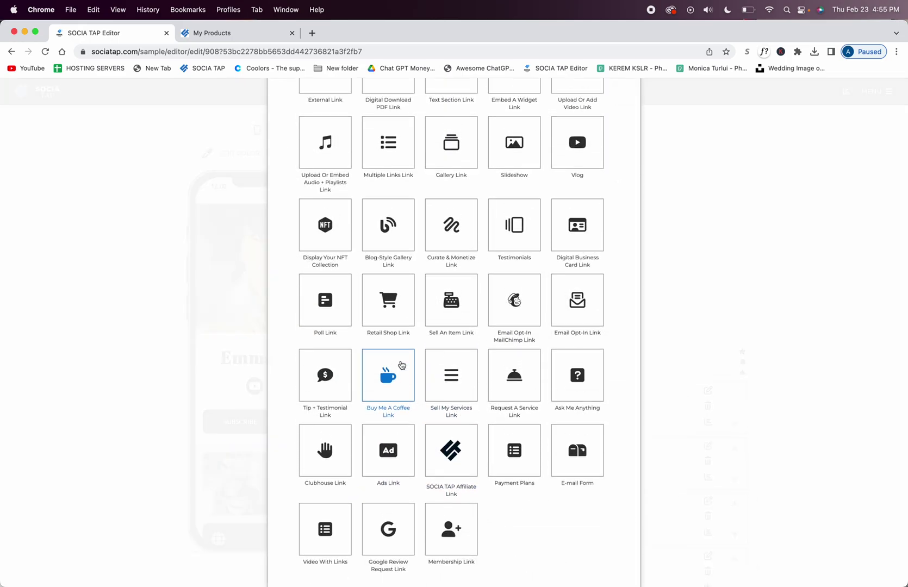
scroll(414, 380, "up", 5)
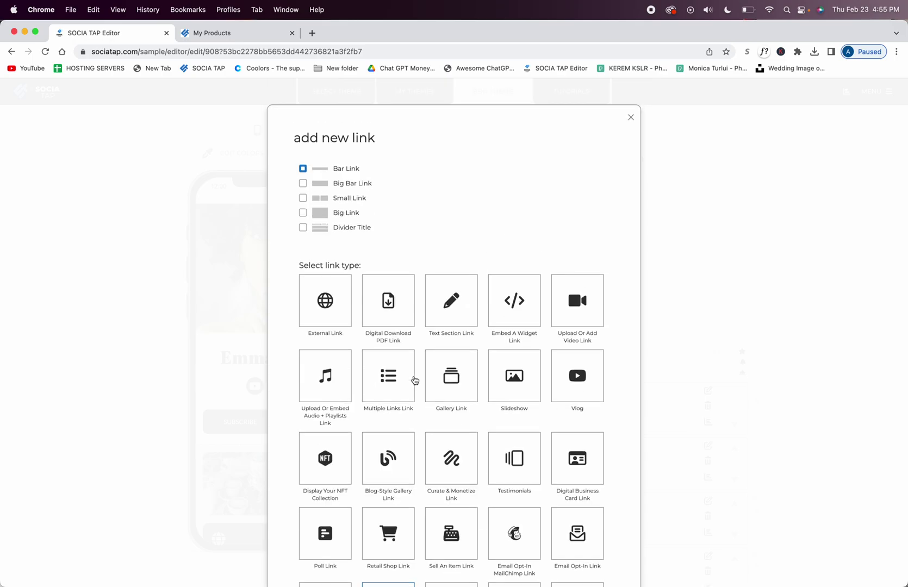
left_click(630, 120)
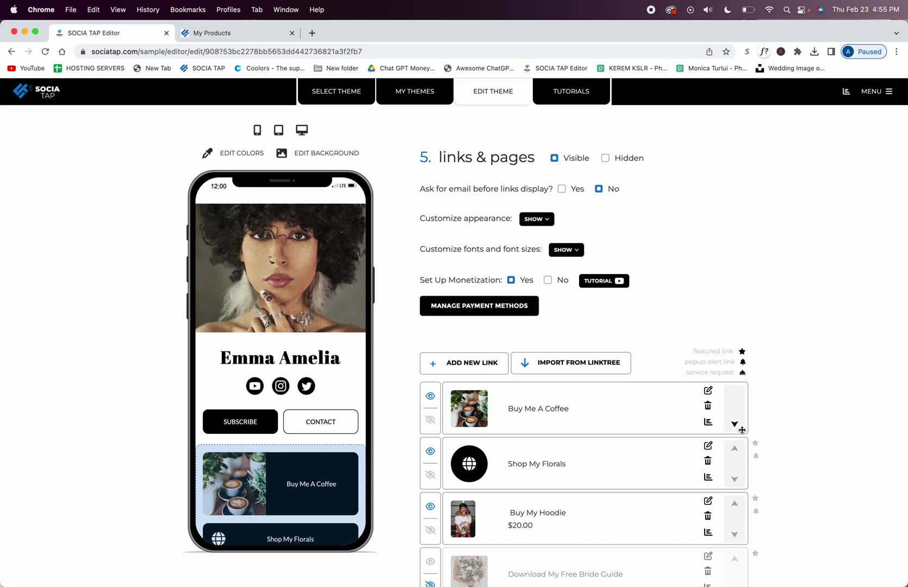
mouse_move(735, 425)
left_mouse_down()
mouse_move(749, 559)
mouse_move(734, 420)
left_mouse_up()
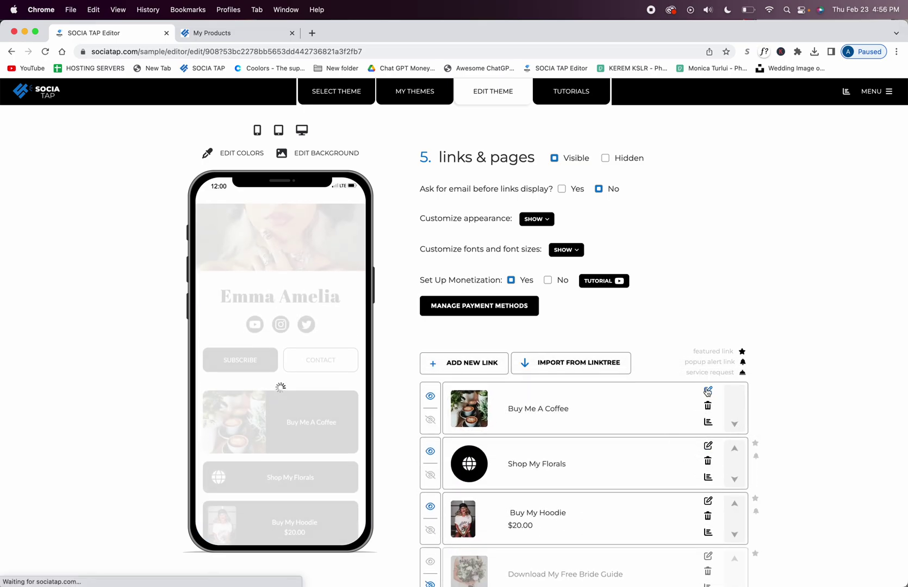
- Open the Buy Me A Coffee link's settings and briefly reveal, then hide, its SEO meta title
left_click(706, 392)
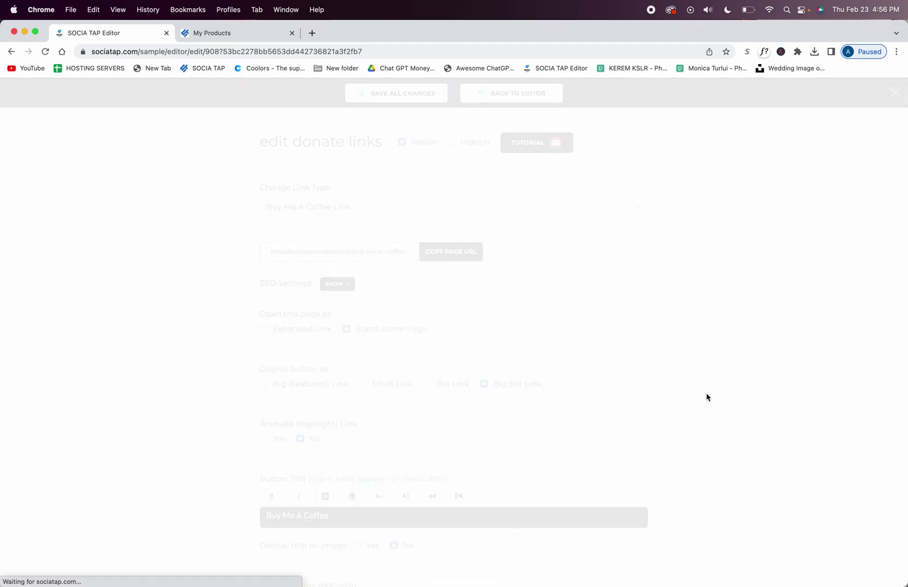
scroll(652, 328, "down", 2)
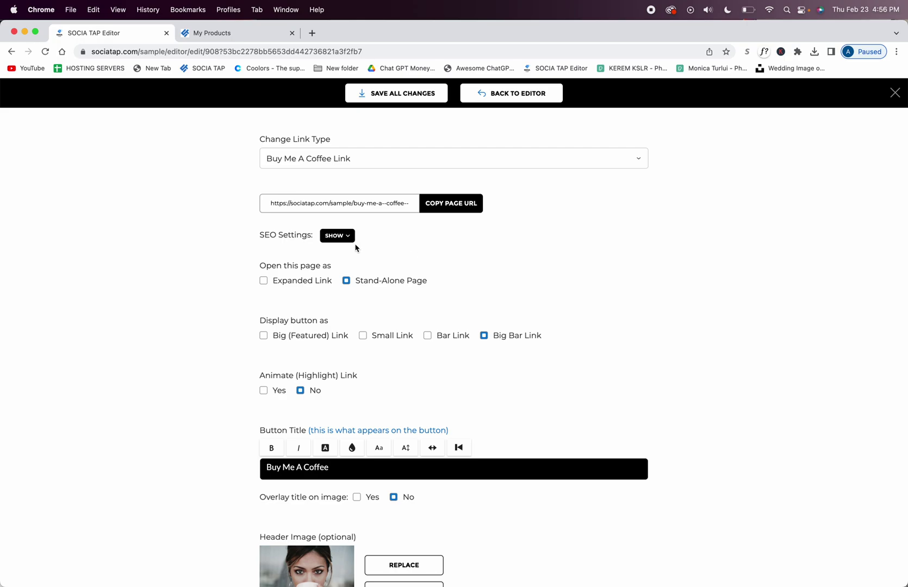
left_click(341, 236)
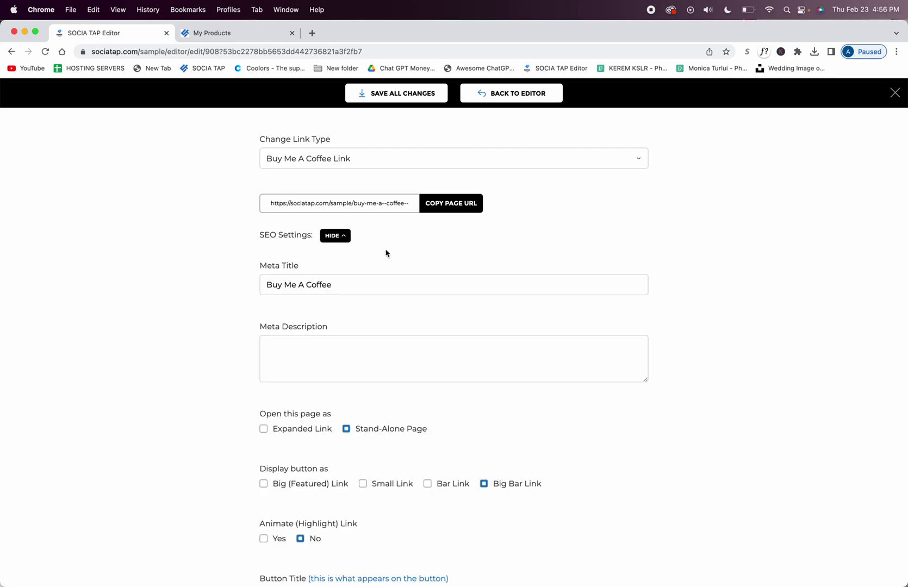
left_click(337, 240)
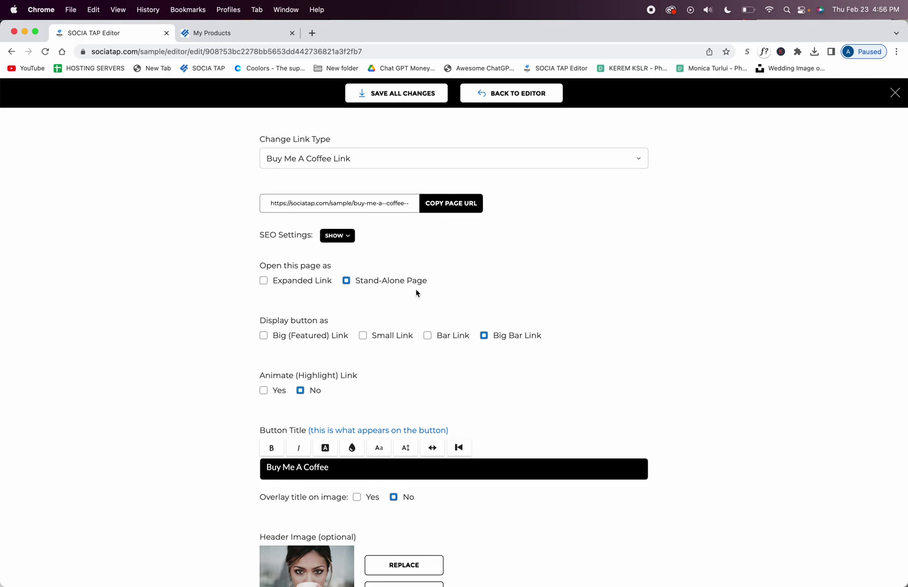
- On the live profile page, open the Buy Me A Coffee link
left_click(230, 34)
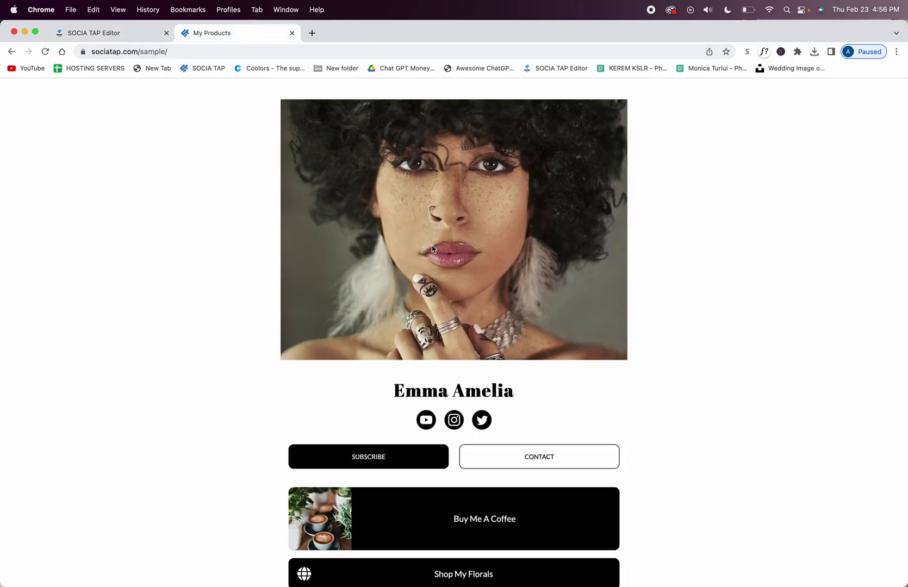
scroll(434, 303, "down", 3)
scroll(446, 310, "down", 3)
left_click(480, 290)
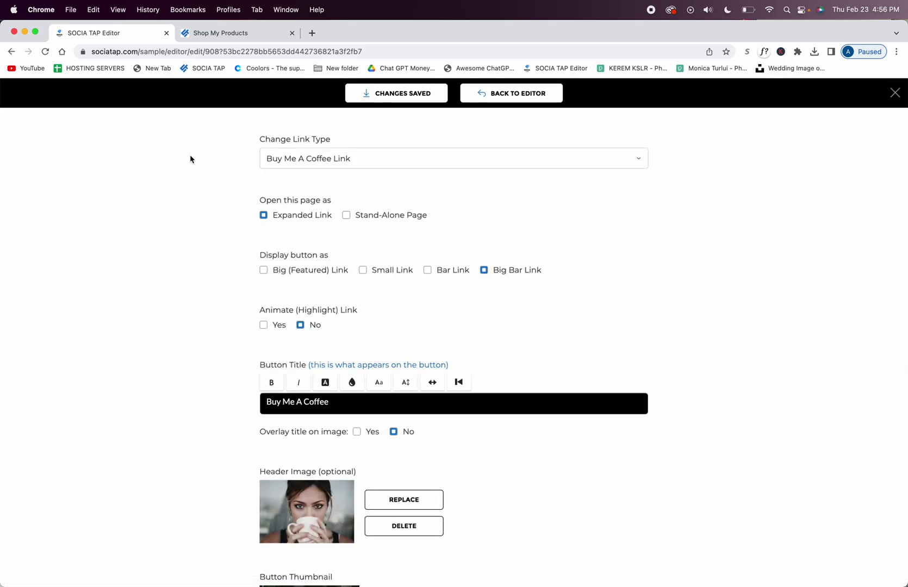
- Reload the live page and expand the Buy Me A Coffee link inline to view its options
left_click(242, 33)
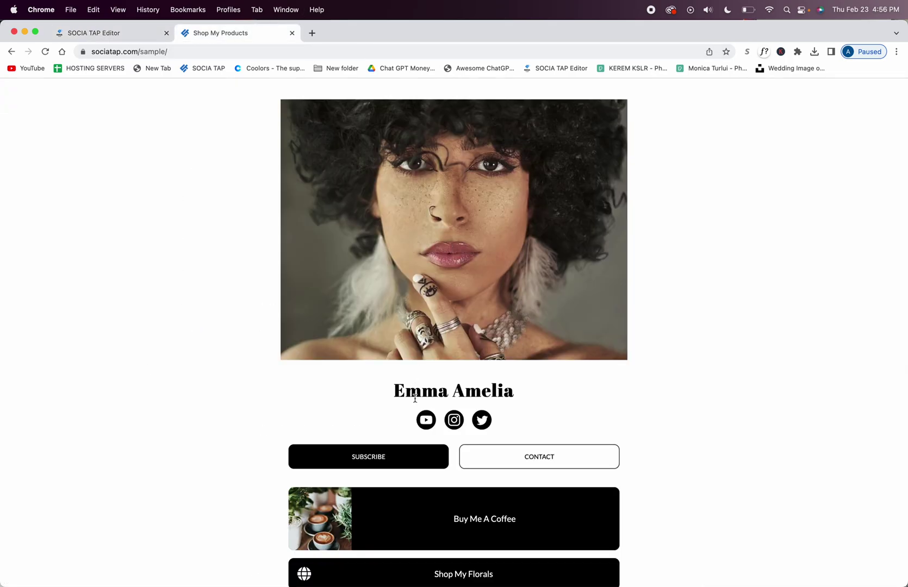
scroll(415, 398, "down", 3)
left_click(46, 51)
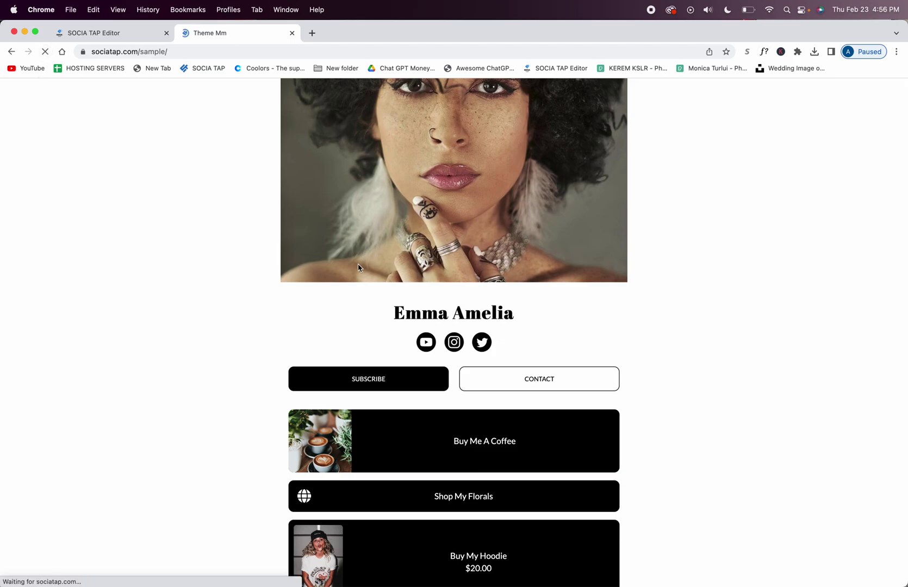
left_click(476, 505)
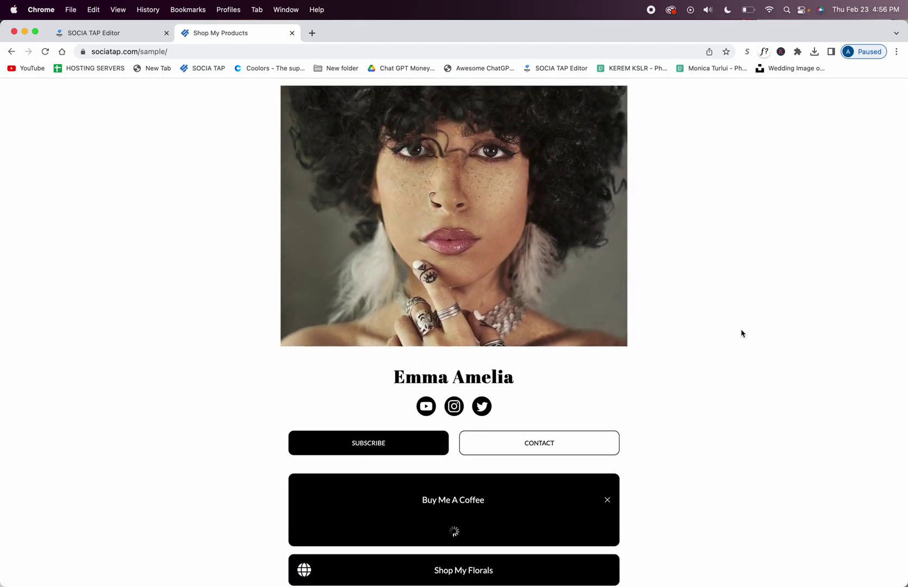
scroll(742, 333, "down", 8)
scroll(742, 333, "down", 3)
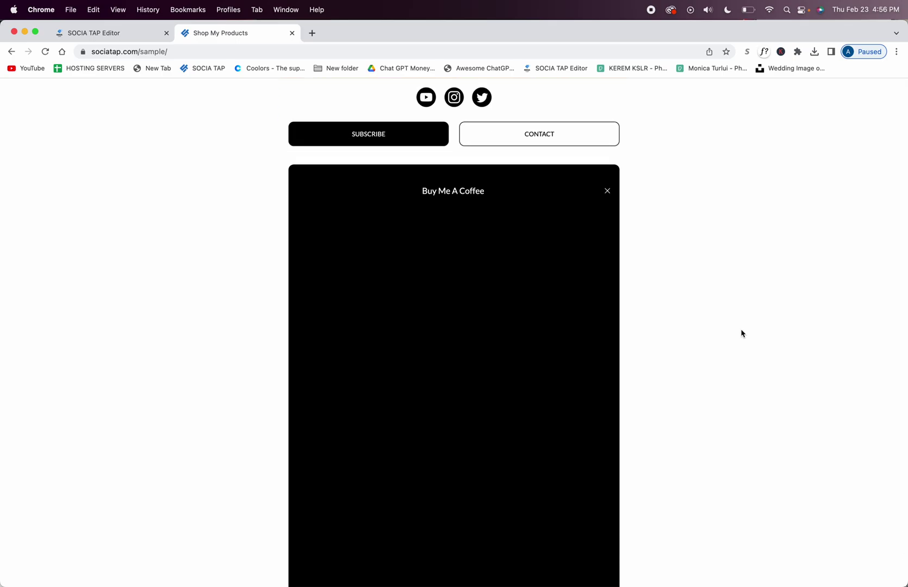
scroll(742, 334, "down", 2)
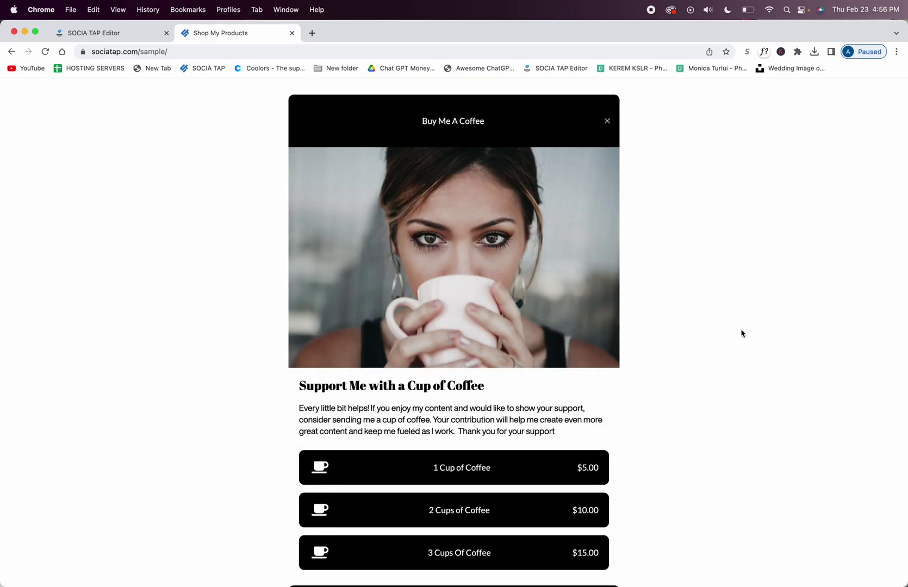
scroll(742, 333, "down", 3)
scroll(742, 333, "up", 5)
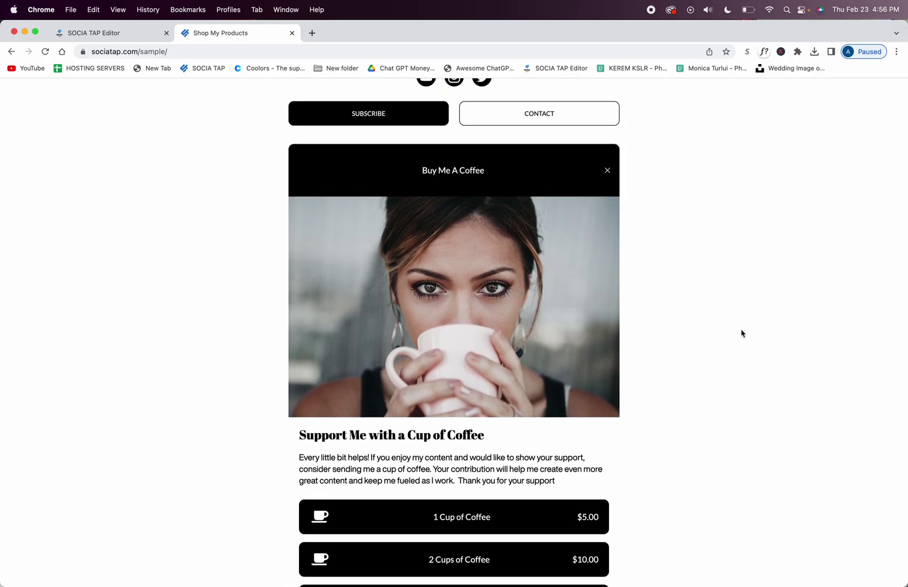
- Set the Buy Me A Coffee link to open as a Stand-Alone Page shown as a Big (Featured) Link
left_click(607, 171)
left_click(82, 34)
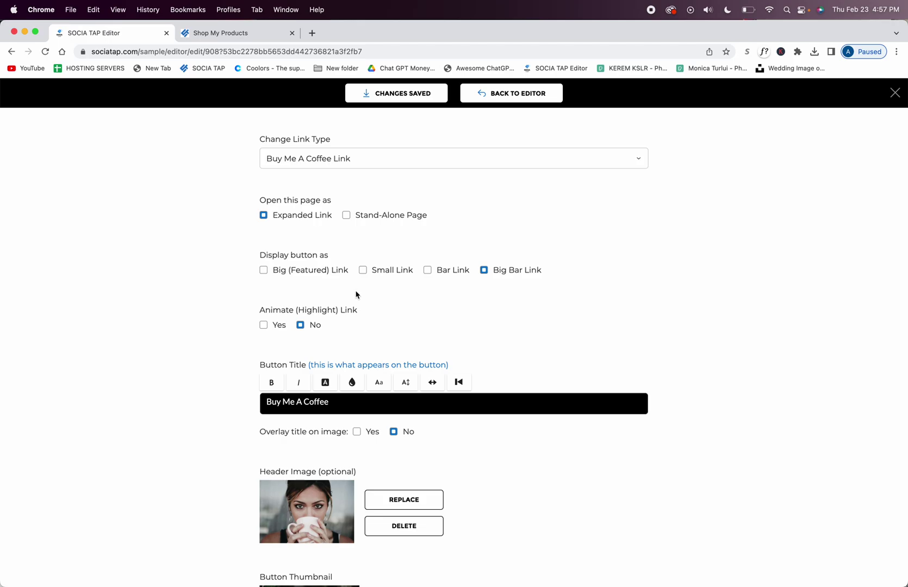
left_click(346, 216)
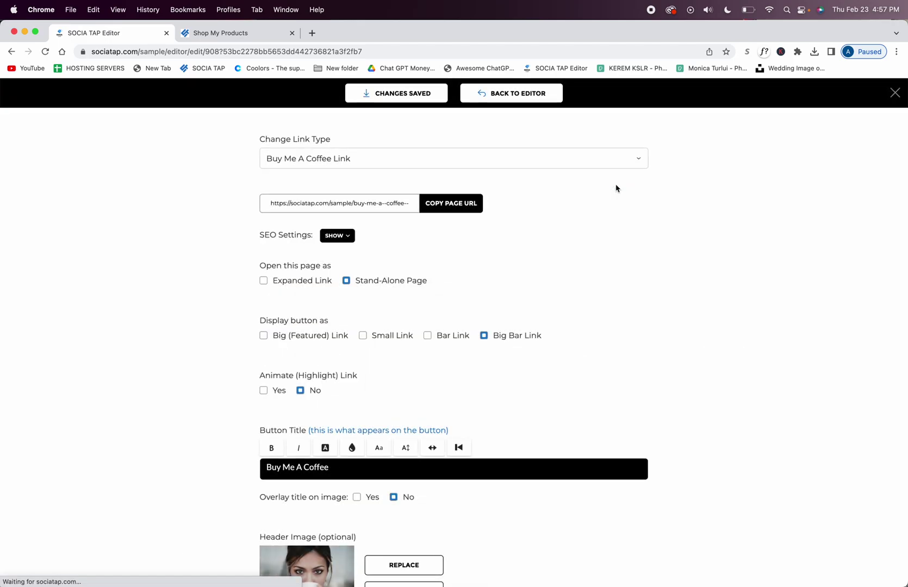
scroll(615, 189, "down", 1)
scroll(376, 345, "down", 2)
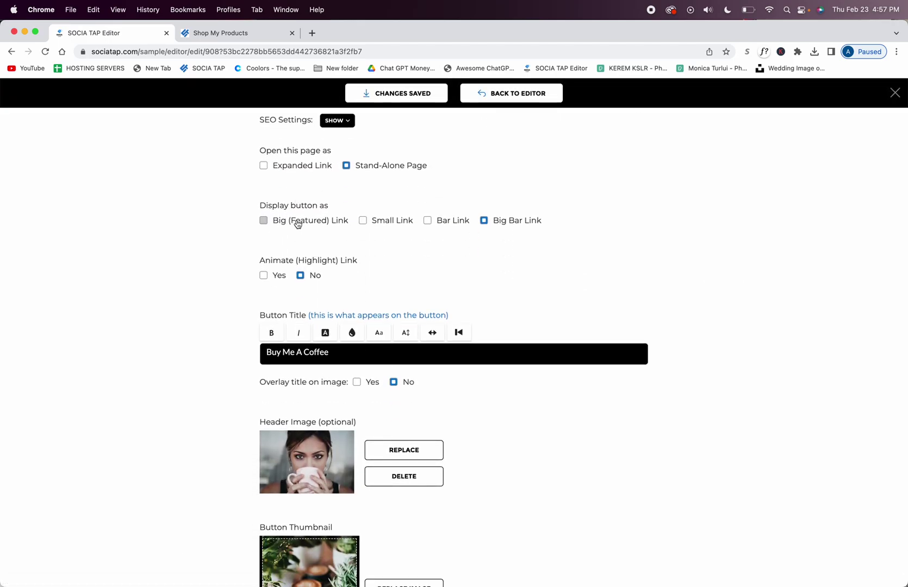
left_click(263, 221)
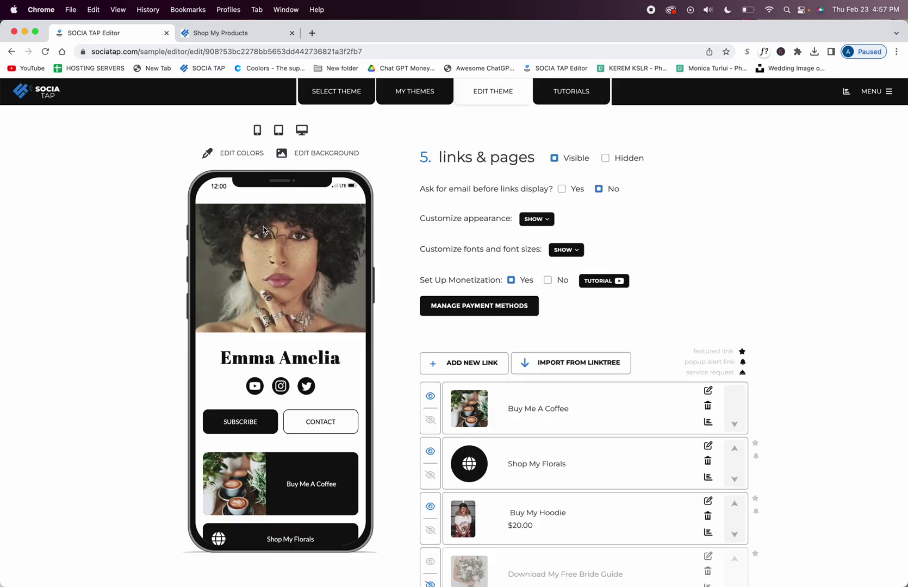
- Reload the live page and look over the new featured coffee button
left_click(207, 38)
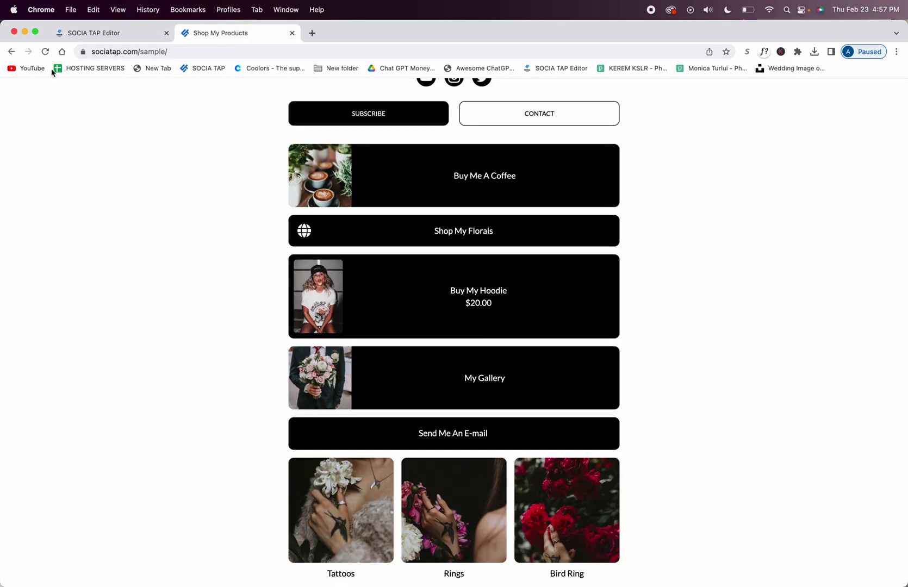
left_click(45, 51)
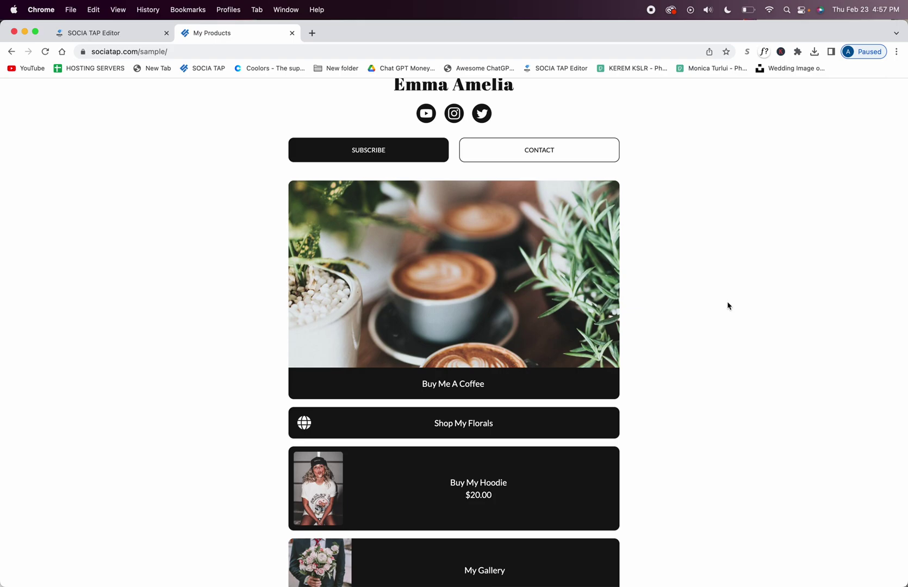
scroll(729, 306, "up", 2)
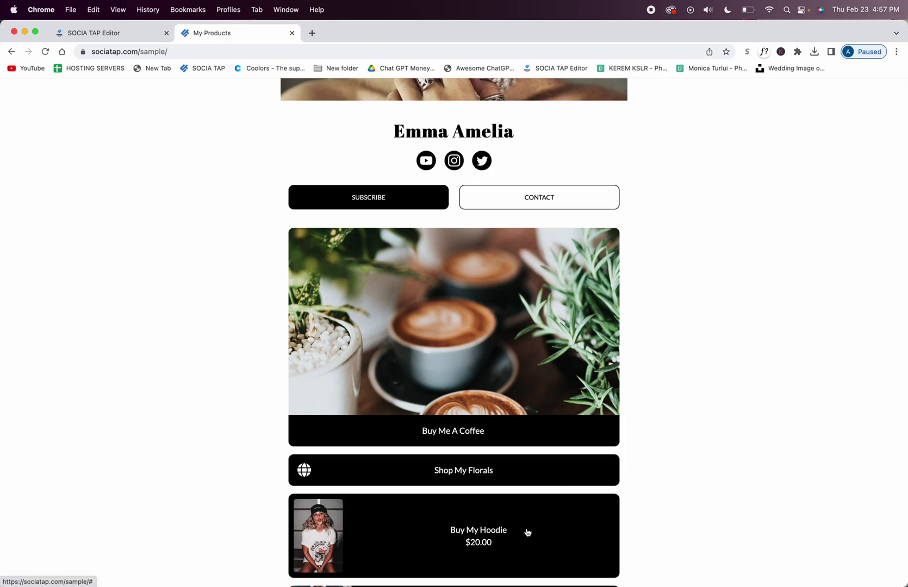
scroll(530, 487, "down", 6)
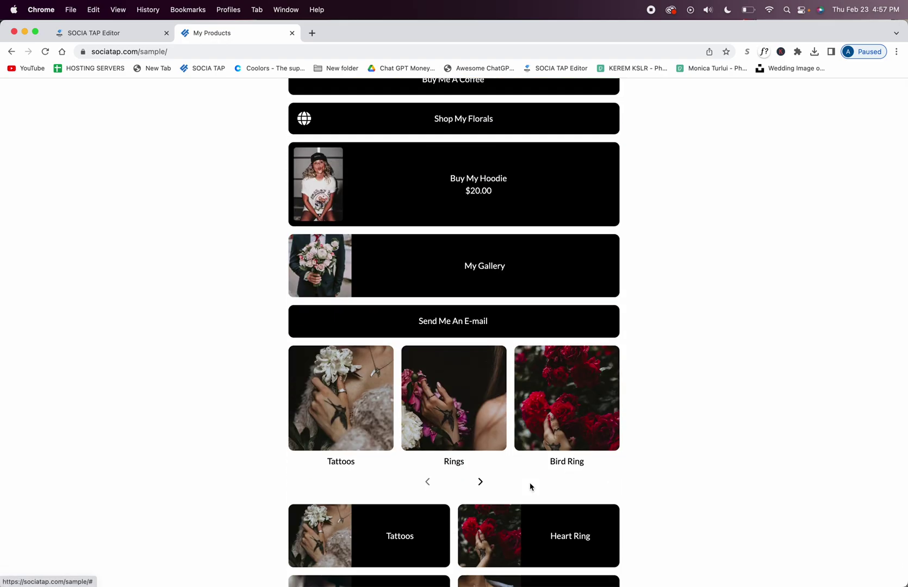
scroll(530, 486, "up", 4)
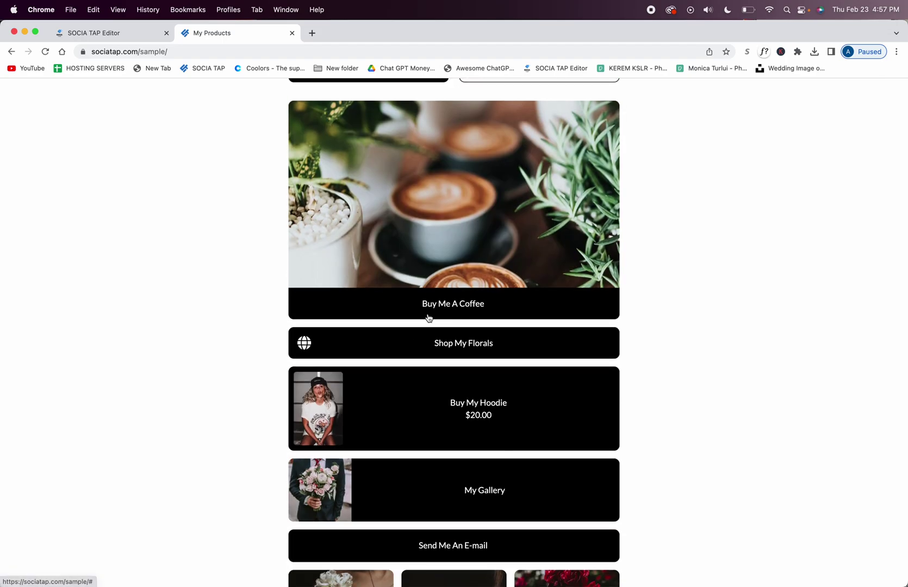
scroll(462, 312, "down", 5)
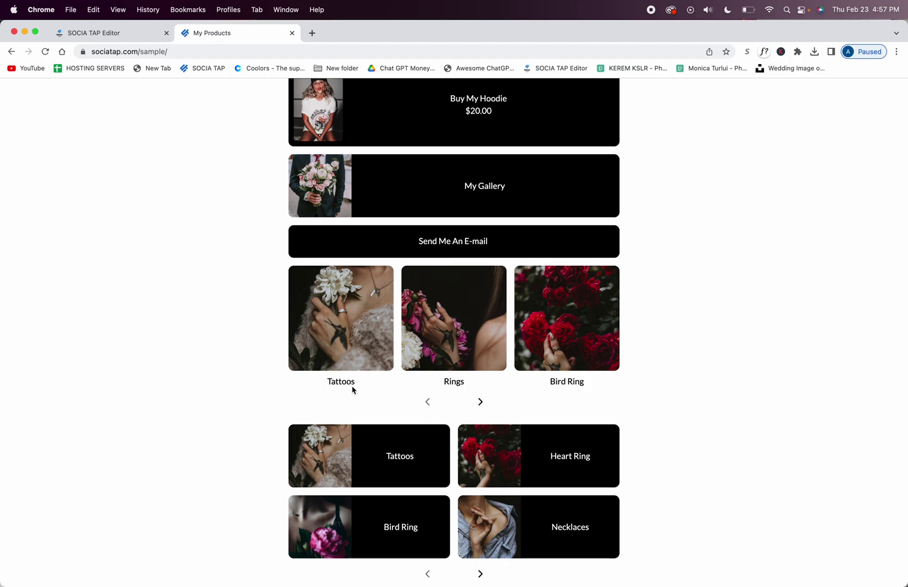
scroll(353, 390, "up", 6)
- Look at the button title's text and background colour settings, leaving both unchanged
left_click(130, 36)
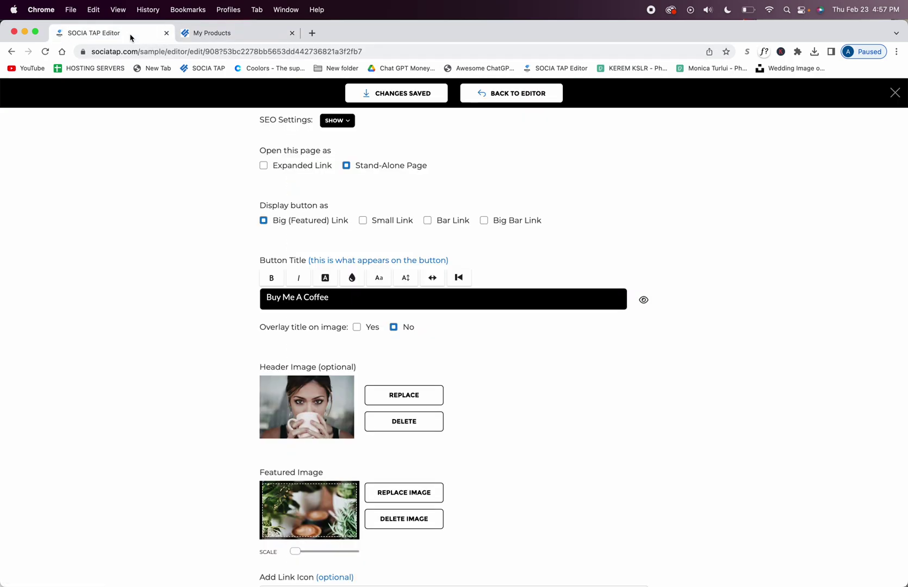
left_click(326, 279)
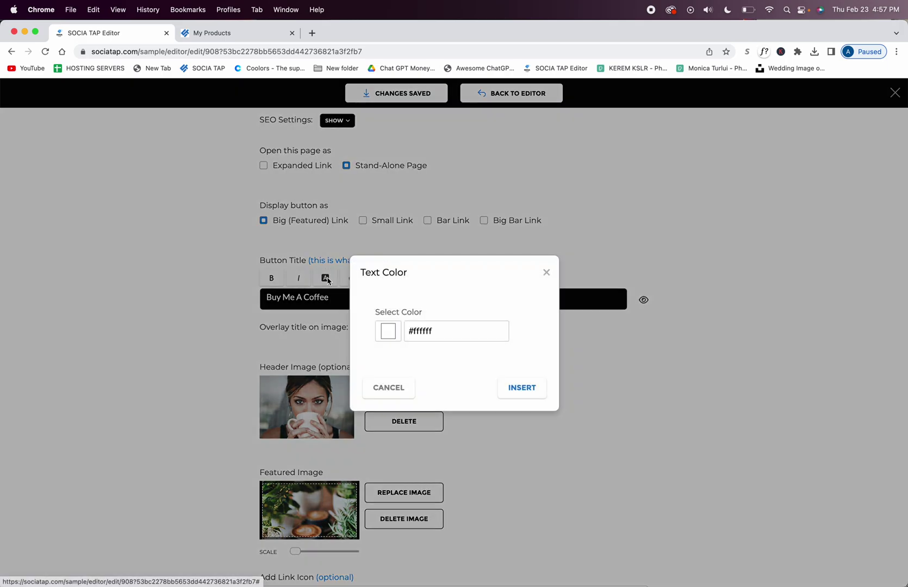
left_click(545, 272)
left_click(352, 280)
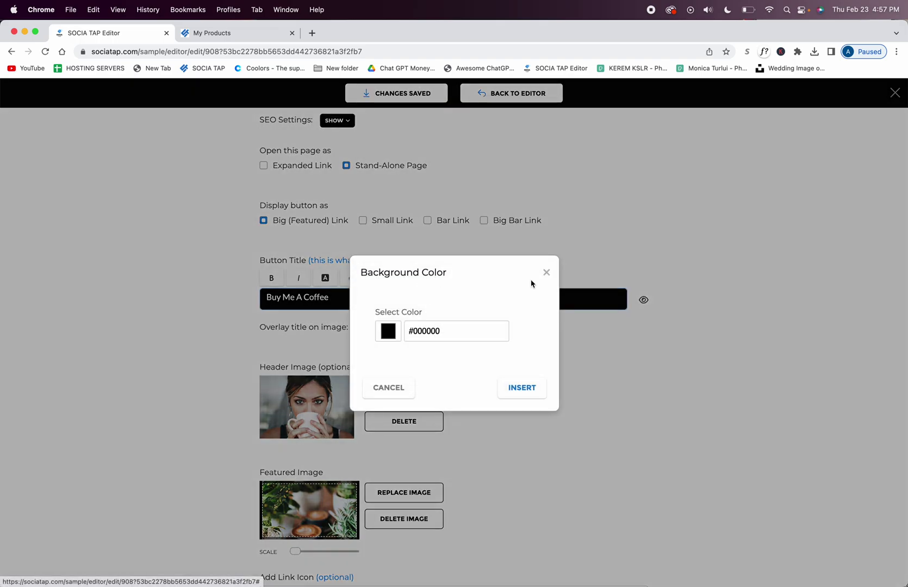
left_click(546, 273)
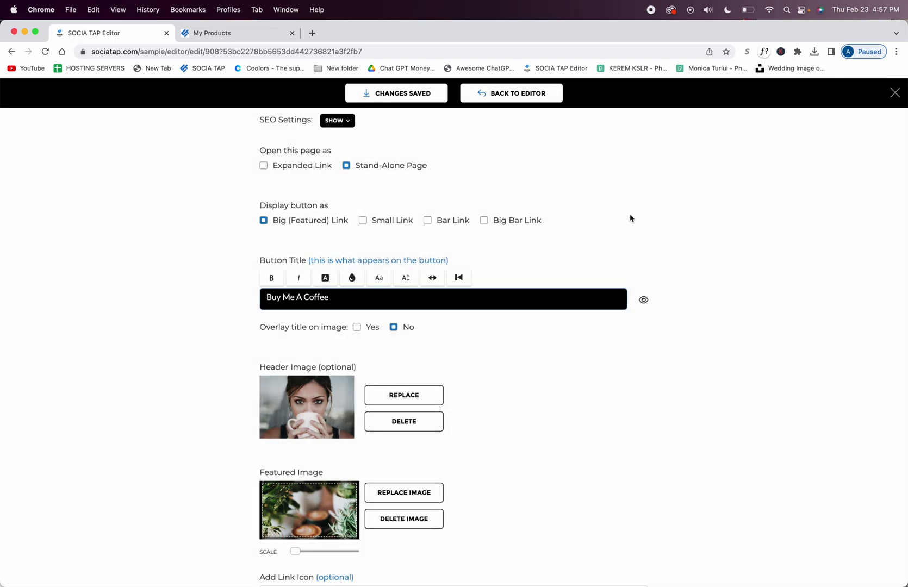
- Hide the Button Title and reload the live page to see the photo-only card
left_click(644, 302)
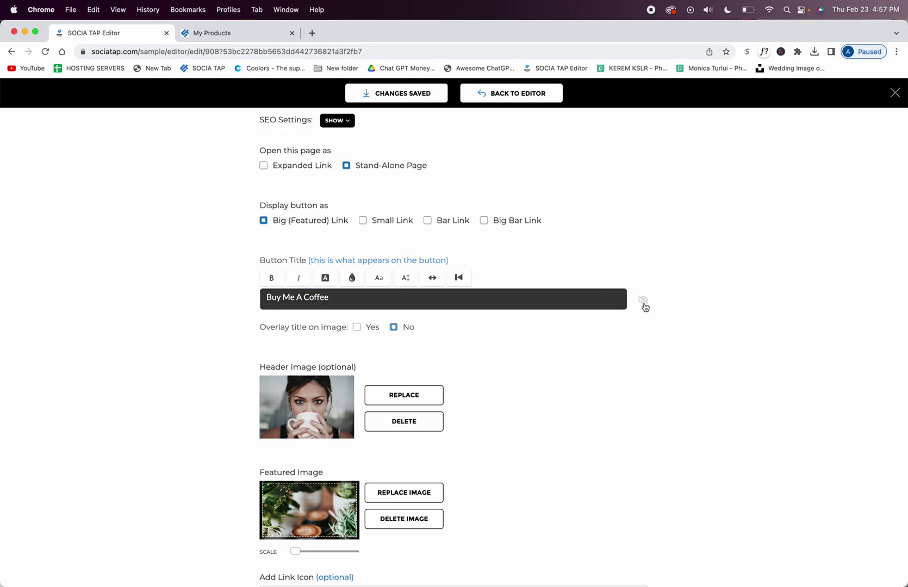
left_click(227, 33)
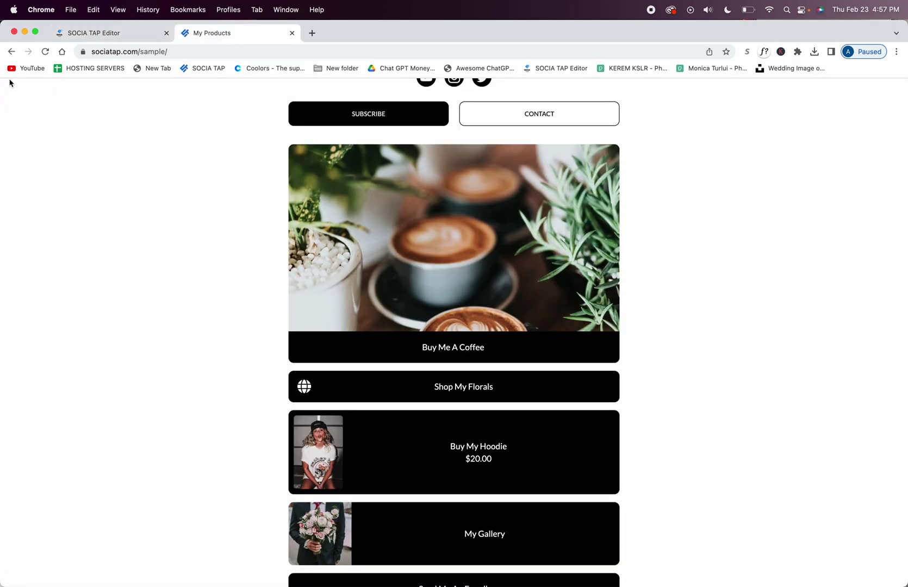
left_click(45, 51)
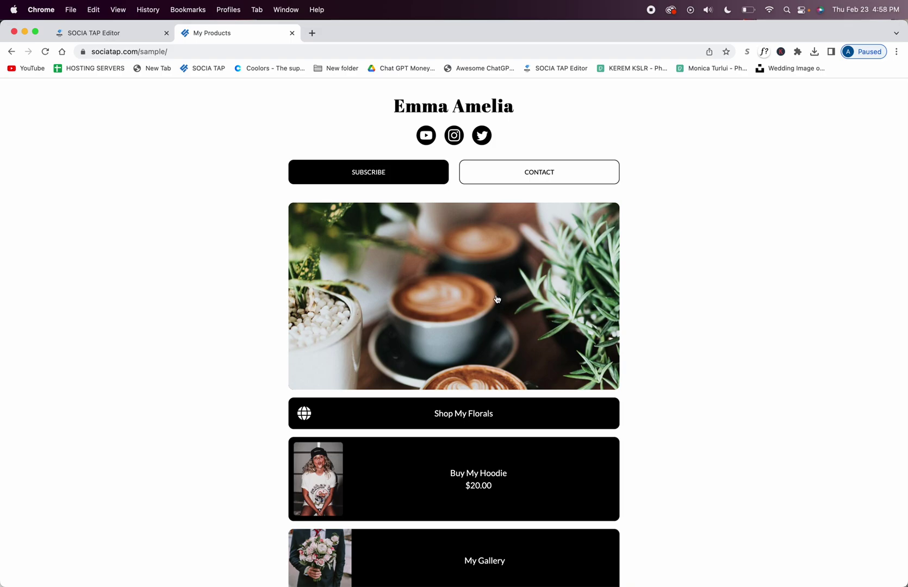
- Show the button title again, set Overlay title on image to Yes, and preview it live
left_click(116, 34)
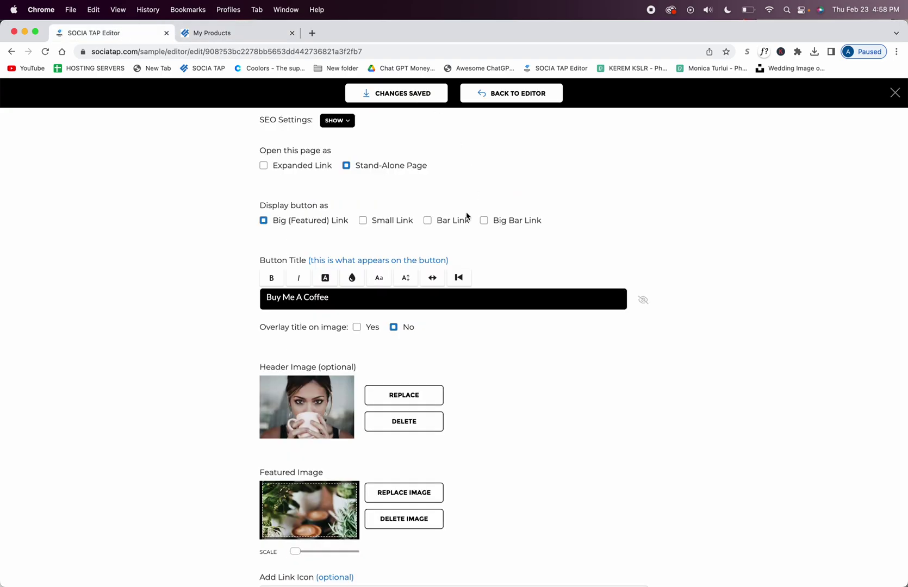
left_click(643, 300)
left_click(642, 302)
left_click(356, 326)
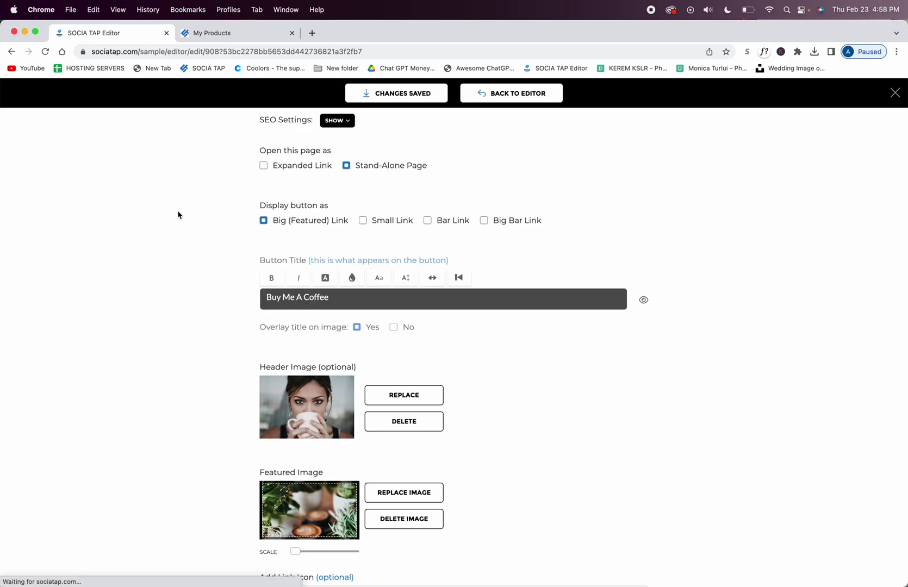
left_click(215, 34)
left_click(45, 51)
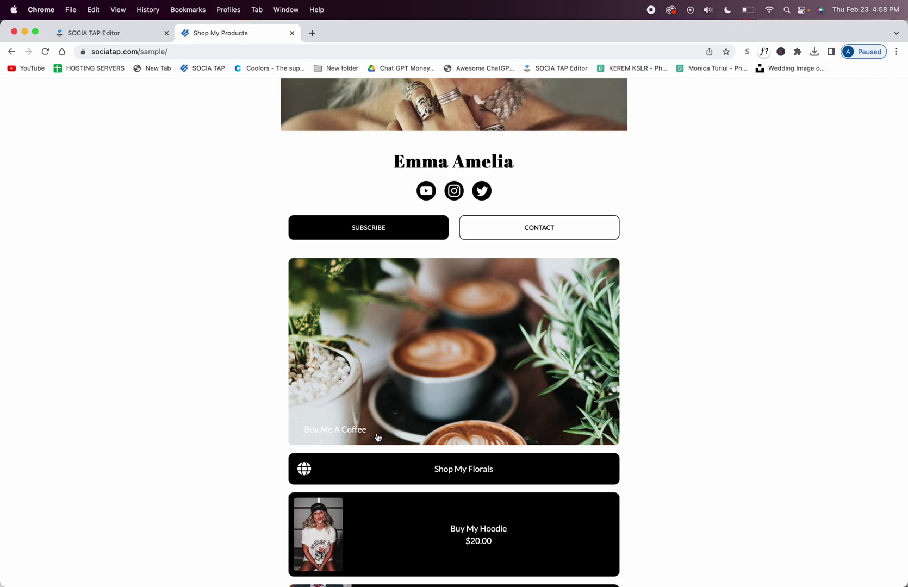
- Set Overlay title on image to No and display the button as a Small Link
left_click(121, 41)
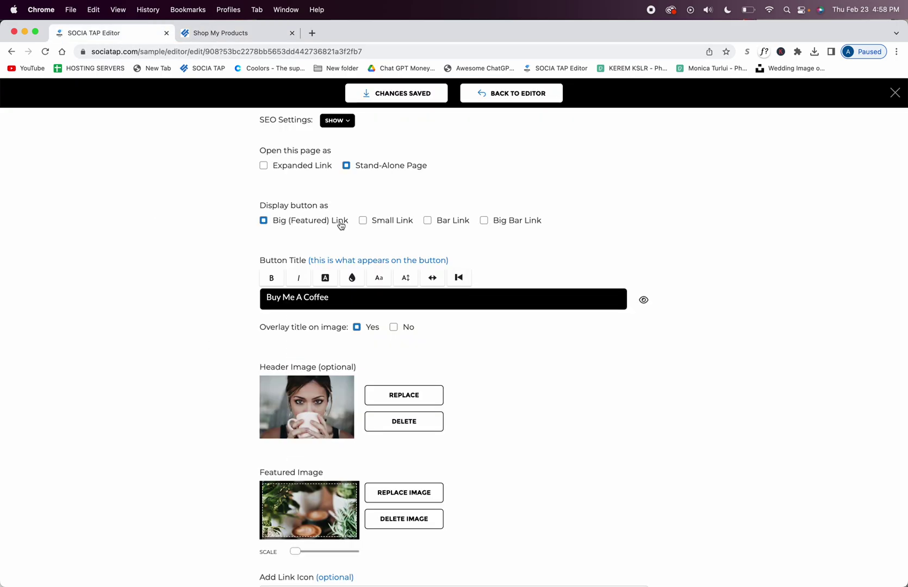
left_click(393, 330)
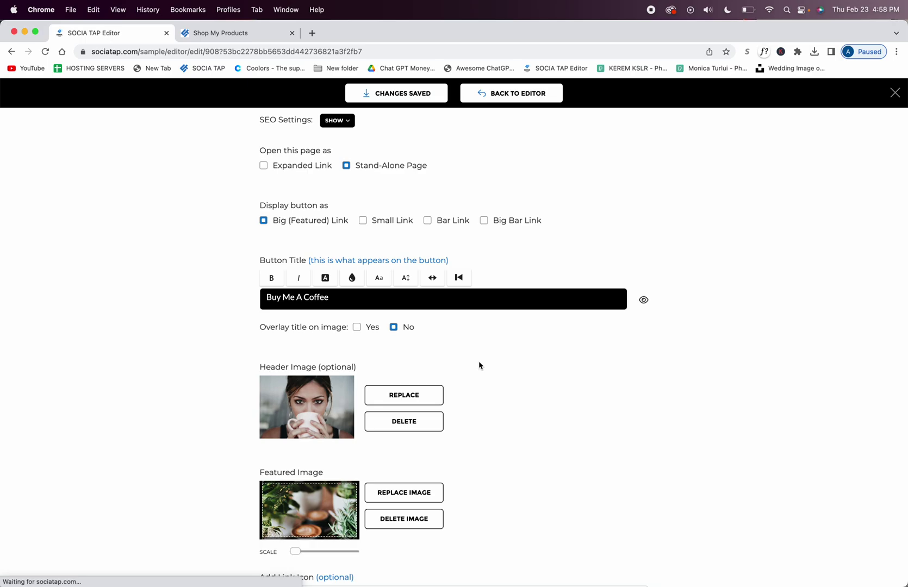
left_click(363, 221)
left_click(206, 34)
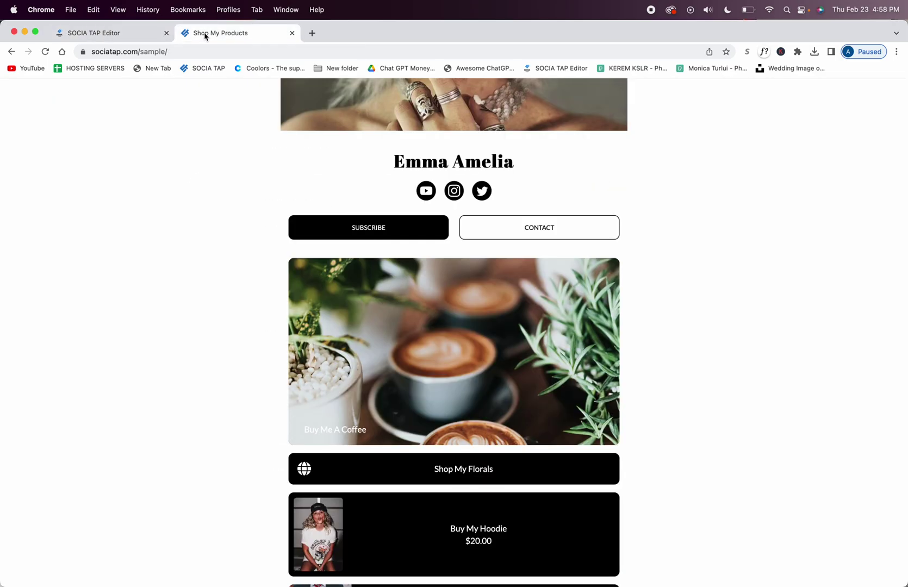
- Reload the live page to view the coffee button as a small link
left_click(45, 53)
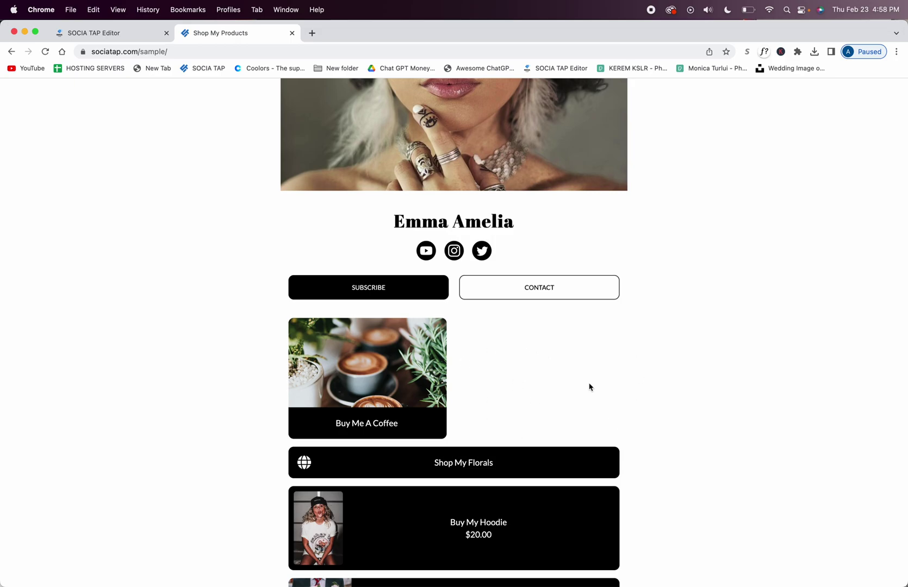
scroll(589, 386, "down", 7)
scroll(589, 385, "up", 8)
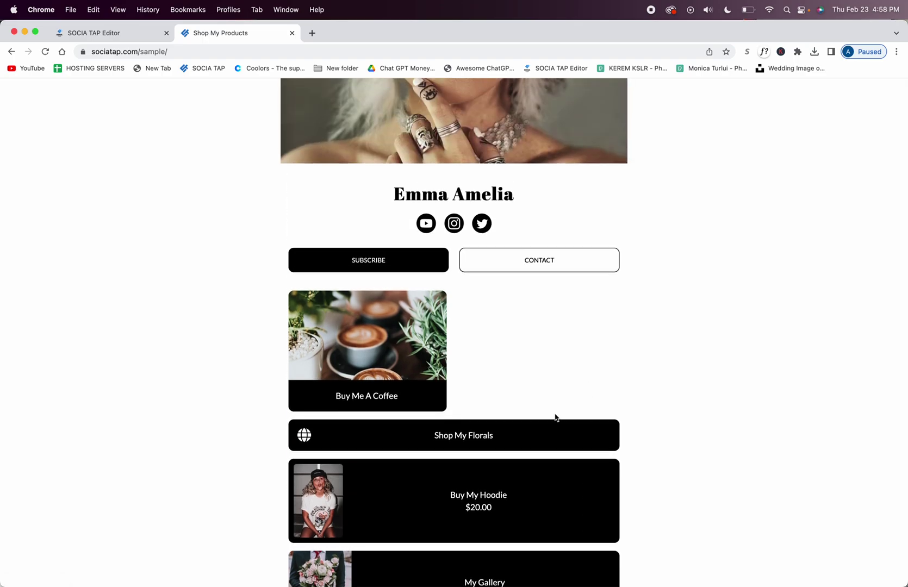
- Switch the button to a Bar Link, check it live, and open the link icon list
left_click(114, 34)
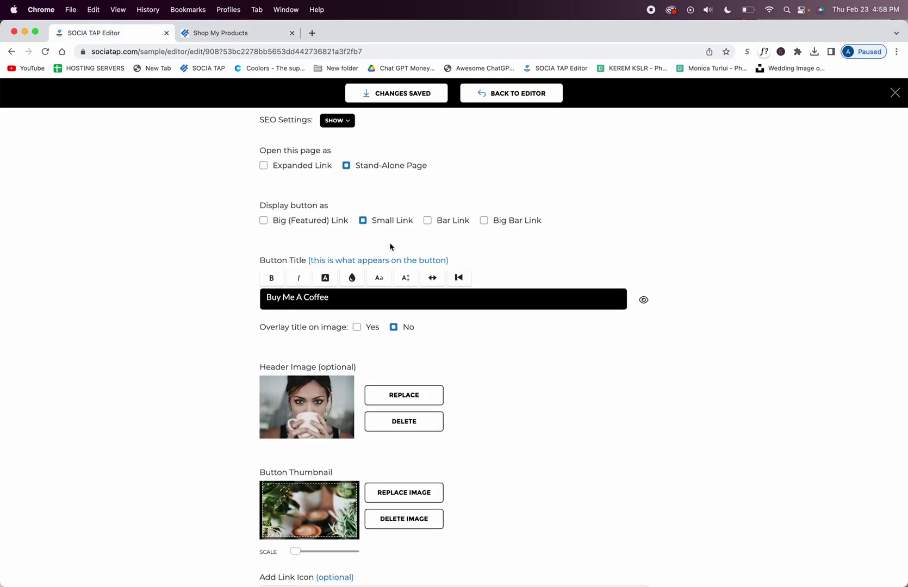
left_click(427, 221)
left_click(232, 39)
left_click(45, 51)
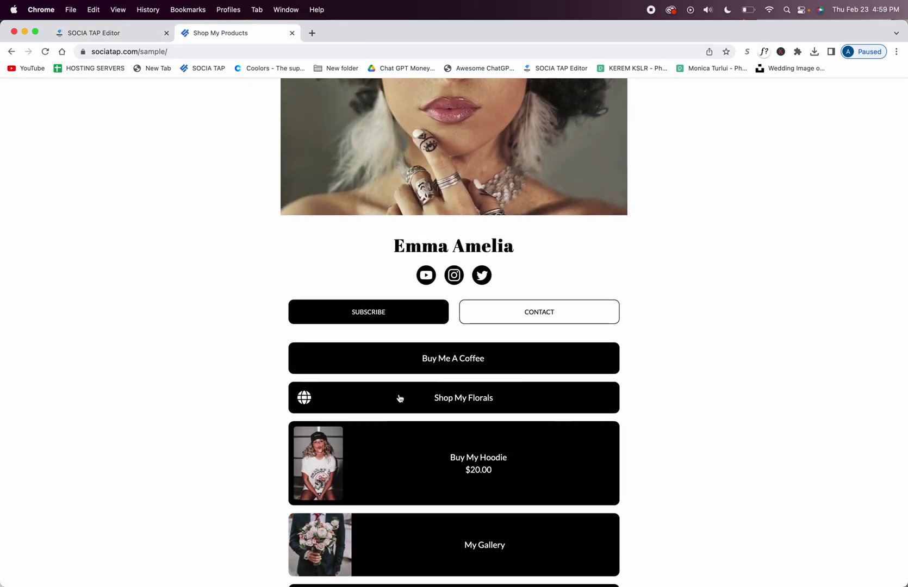
left_click(114, 35)
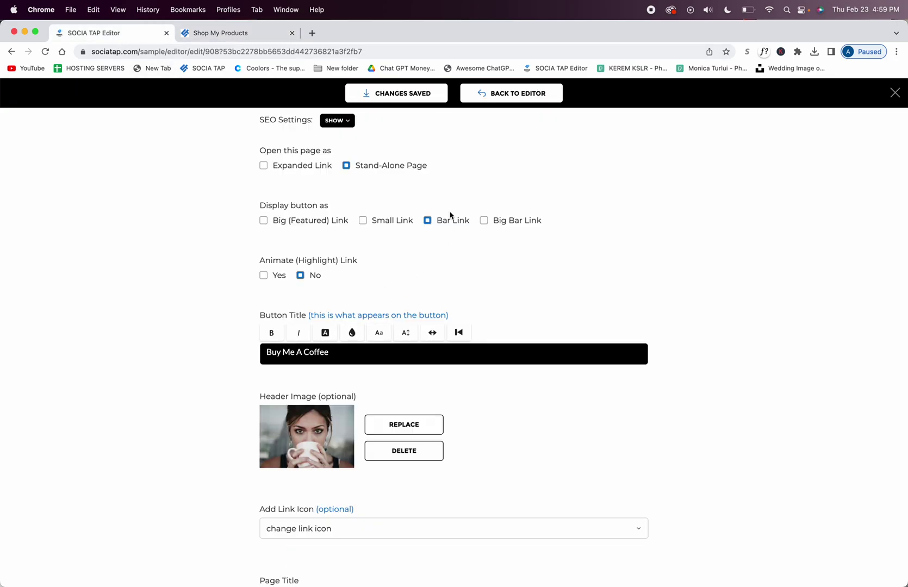
scroll(443, 238, "down", 5)
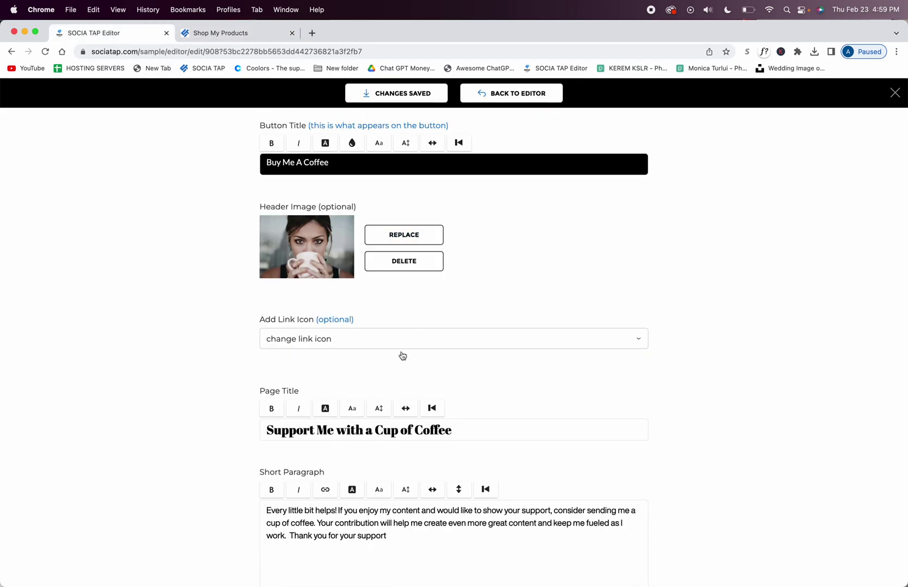
left_click(366, 338)
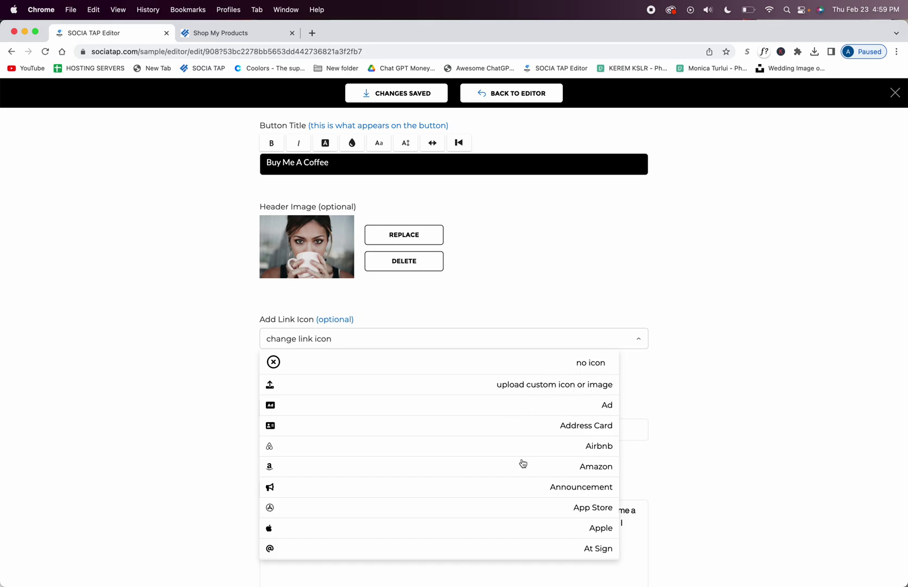
- Pick the Coffee icon for the Buy Me A Coffee bar and reload the live page to see it
scroll(522, 463, "down", 6)
scroll(522, 463, "down", 5)
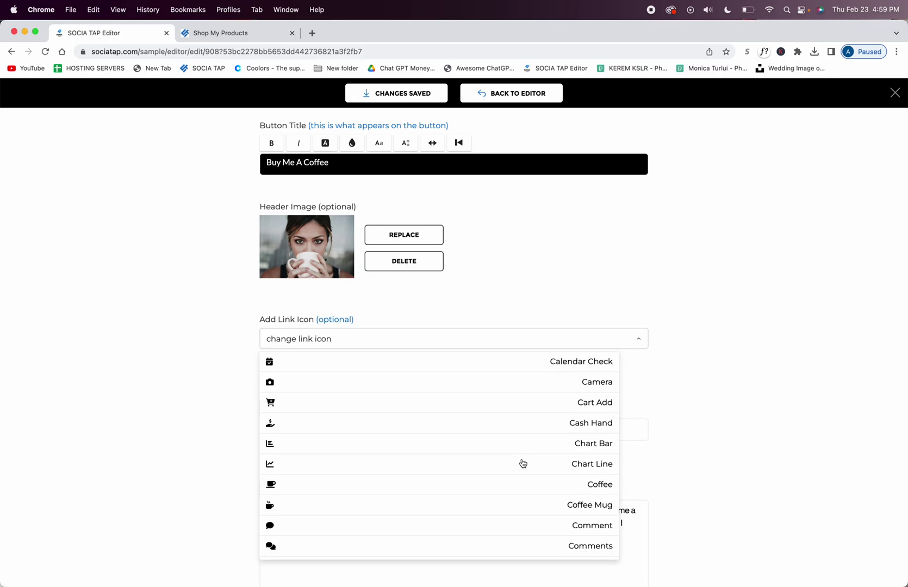
left_click(600, 382)
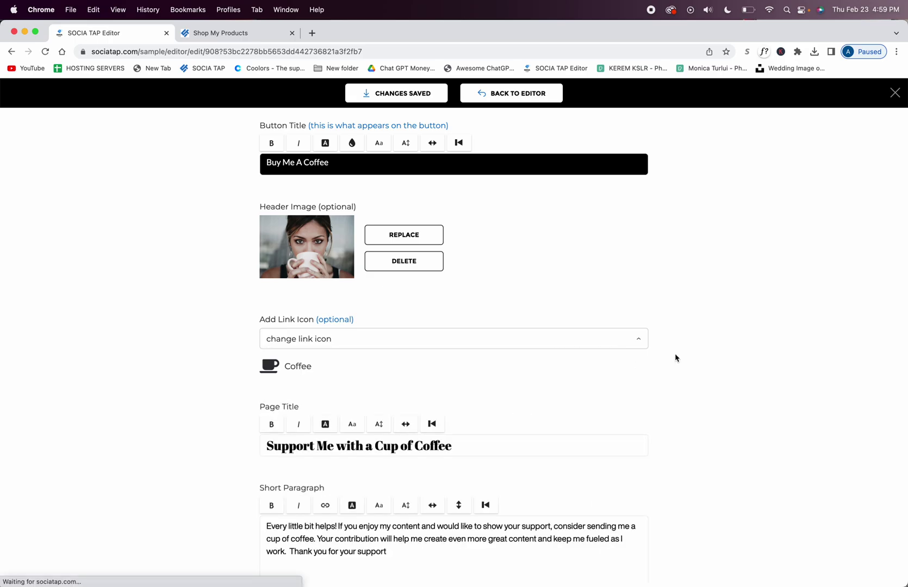
left_click(210, 39)
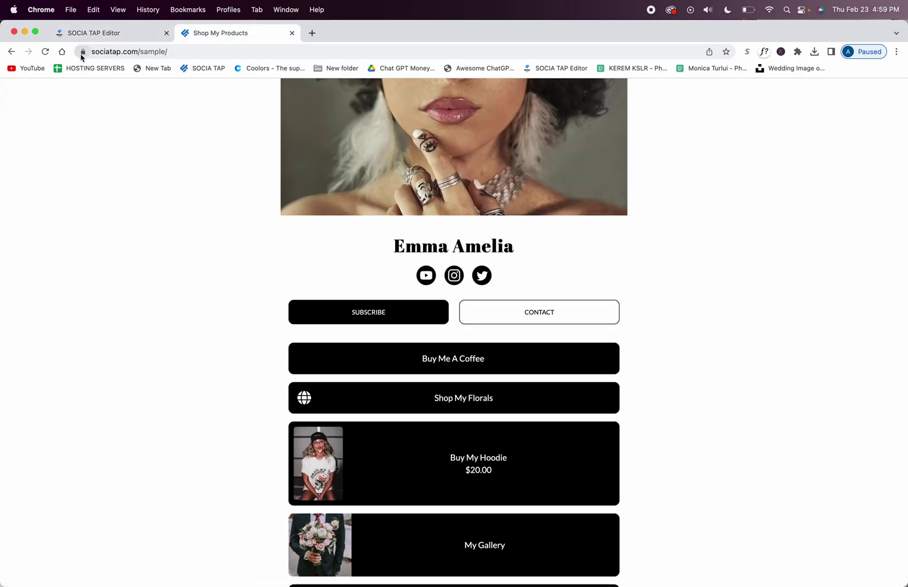
left_click(46, 51)
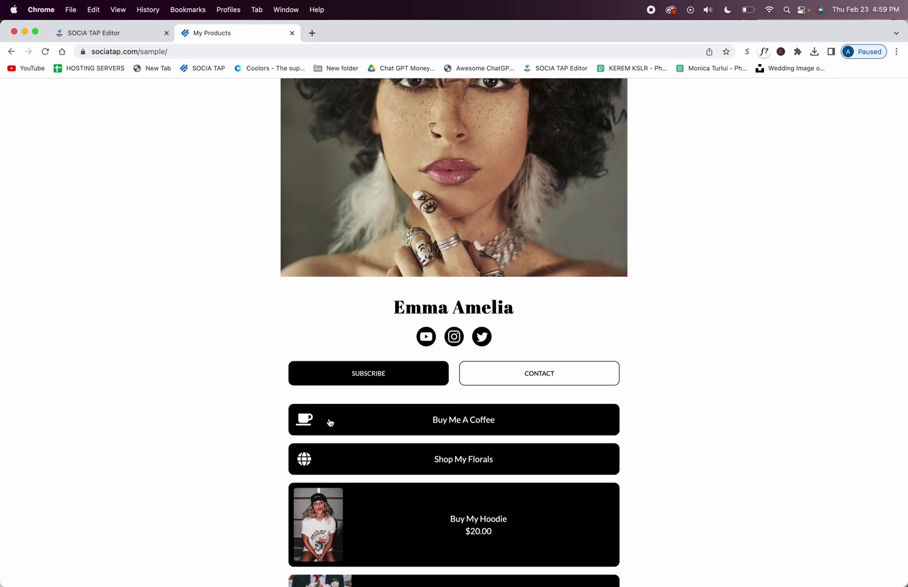
- Display the button as a Big Bar Link and reload the live page to check it
left_click(112, 35)
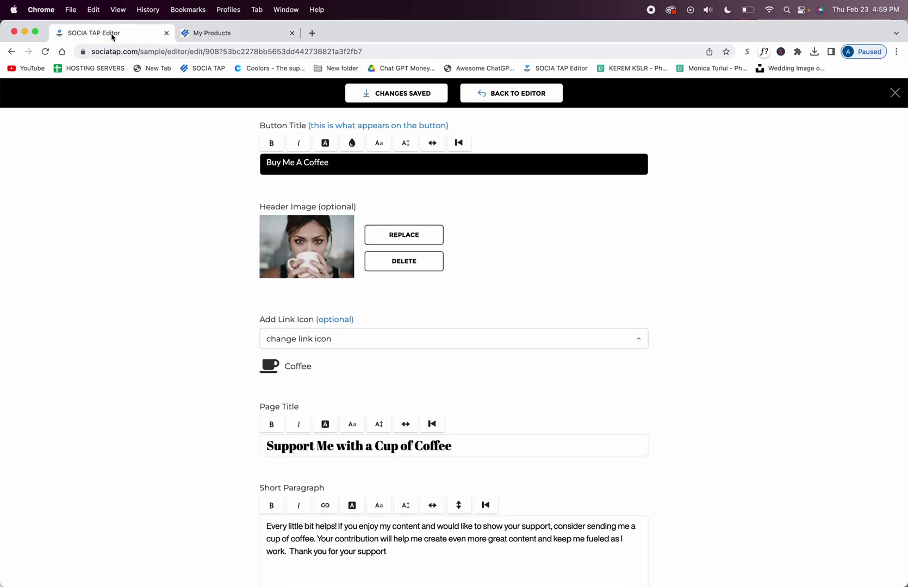
scroll(513, 231, "up", 4)
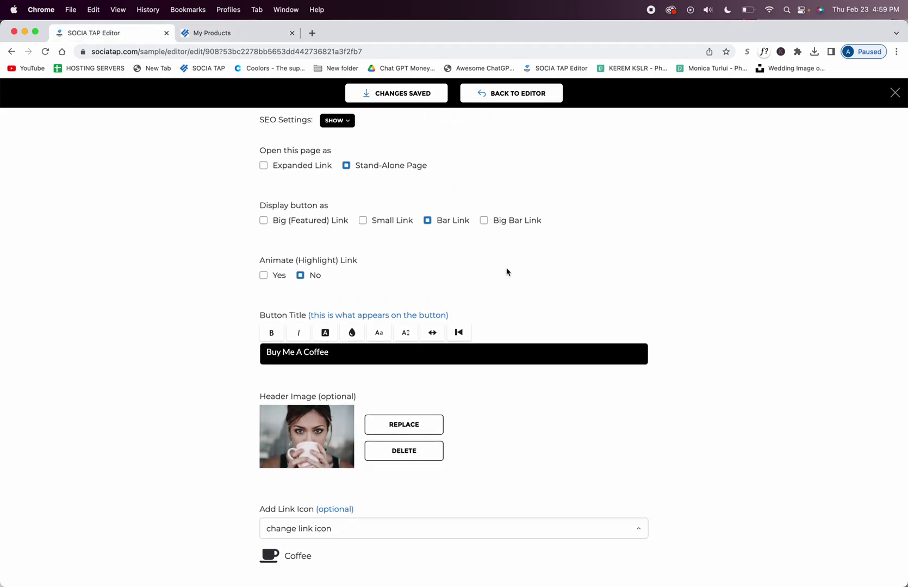
left_click(483, 221)
left_click(232, 35)
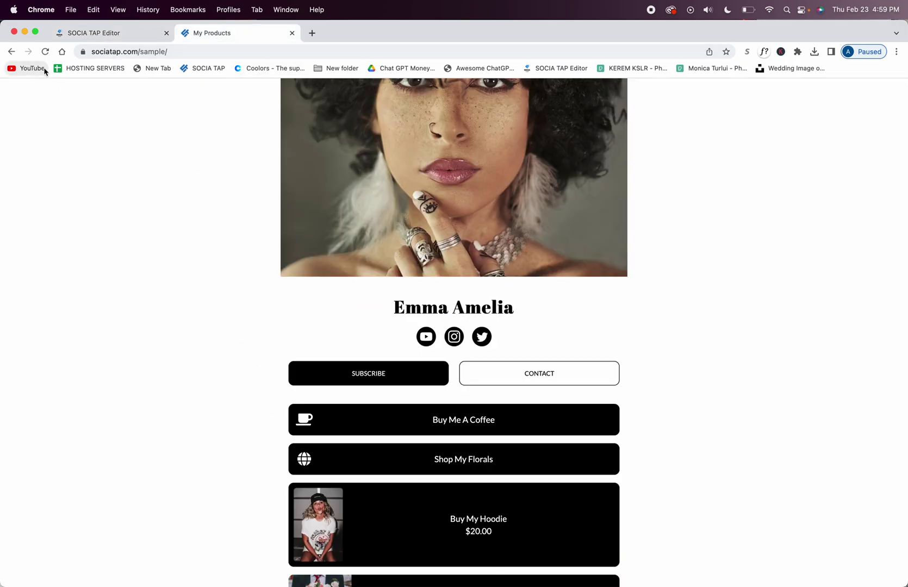
left_click(45, 51)
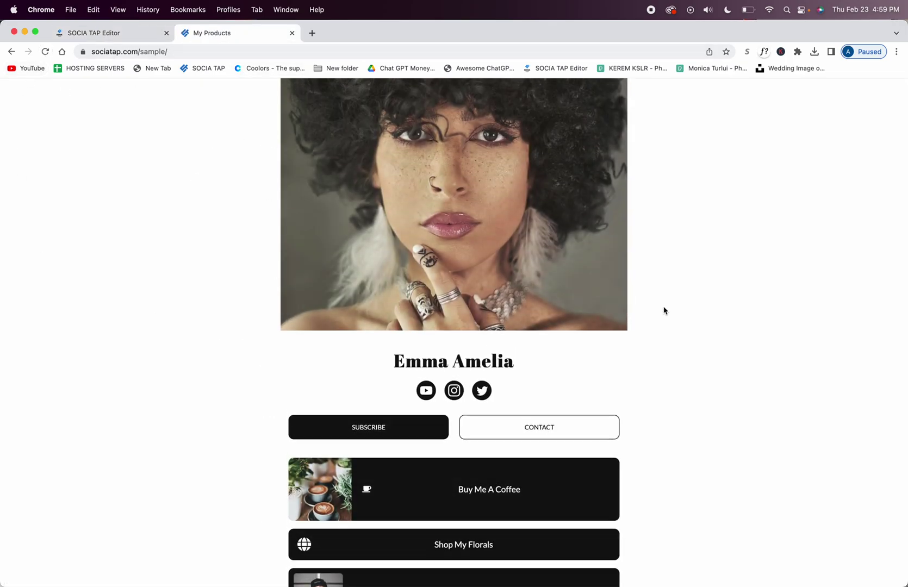
scroll(666, 323, "down", 3)
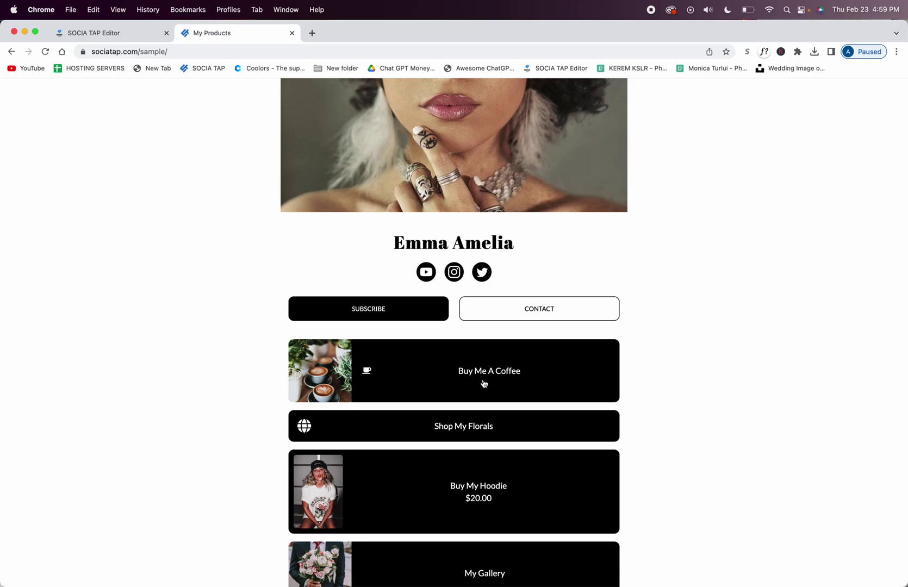
- Remove the Coffee icon from the link and reload the live page without it
left_click(124, 36)
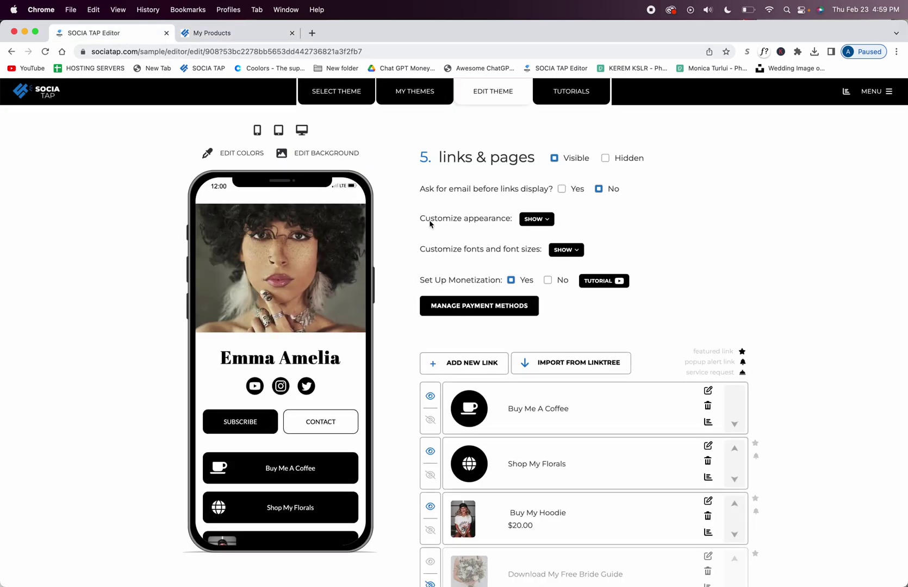
scroll(474, 332, "down", 6)
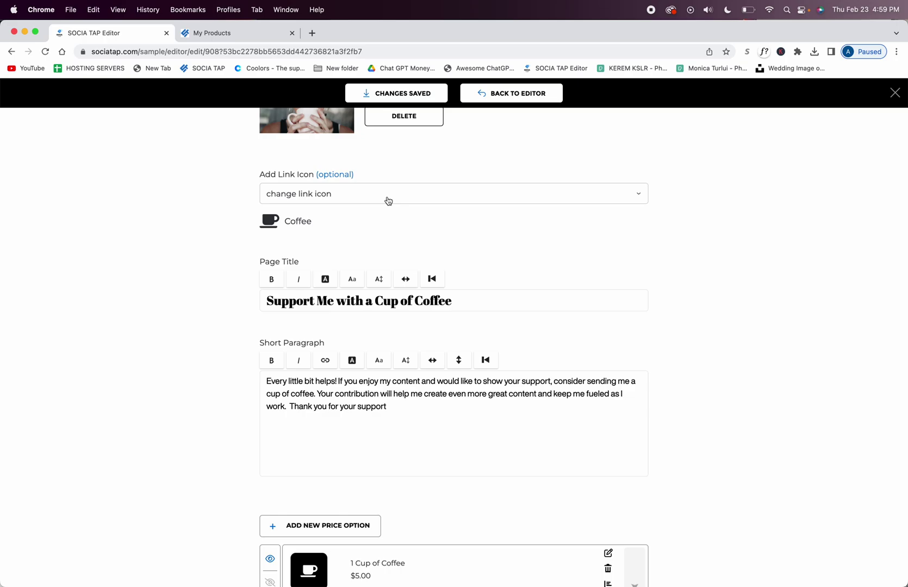
left_click(387, 201)
left_click(589, 225)
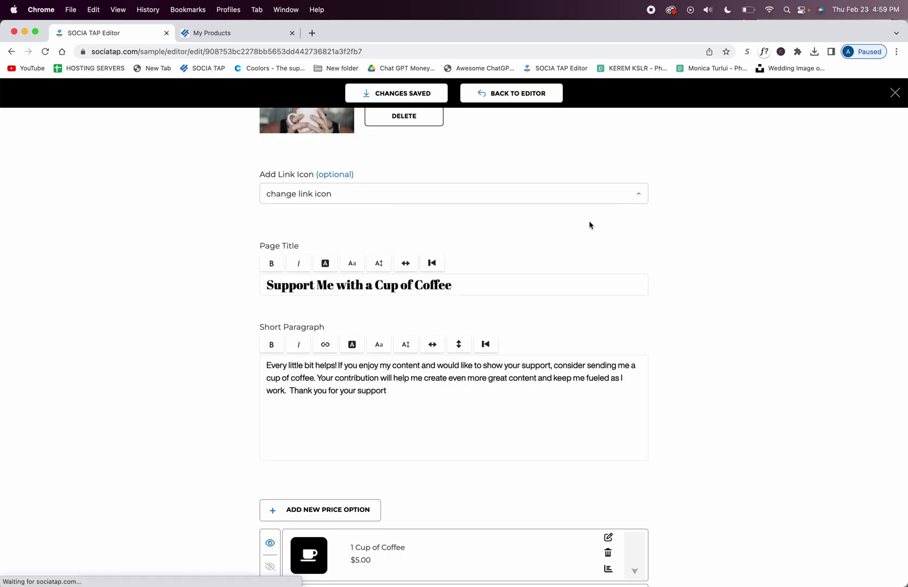
scroll(589, 225, "up", 7)
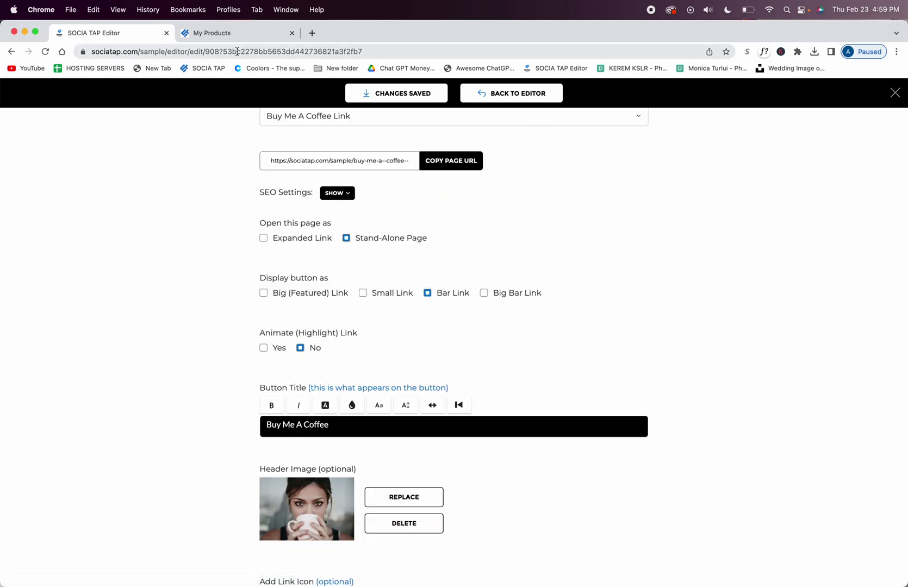
key("ctrl+Tab")
left_click(45, 51)
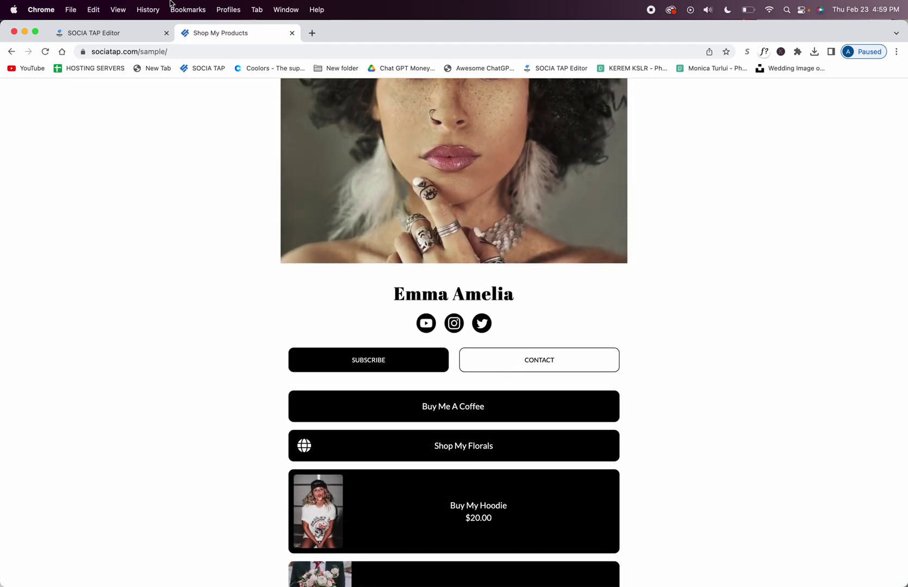
- Reapply Big Bar Link display, confirm the coffee thumbnail live, and return to the link settings
left_click(129, 33)
scroll(443, 242, "up", 4)
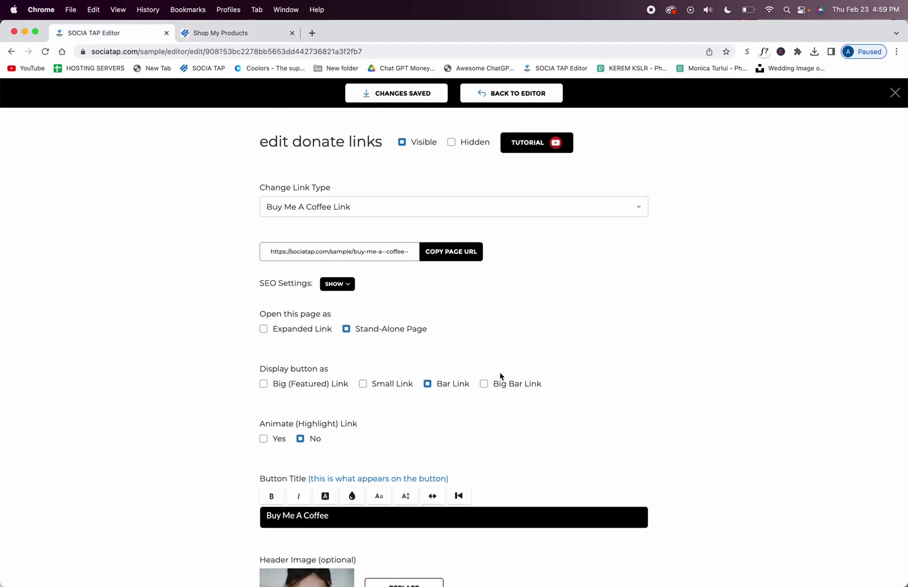
left_click(483, 384)
left_click(215, 34)
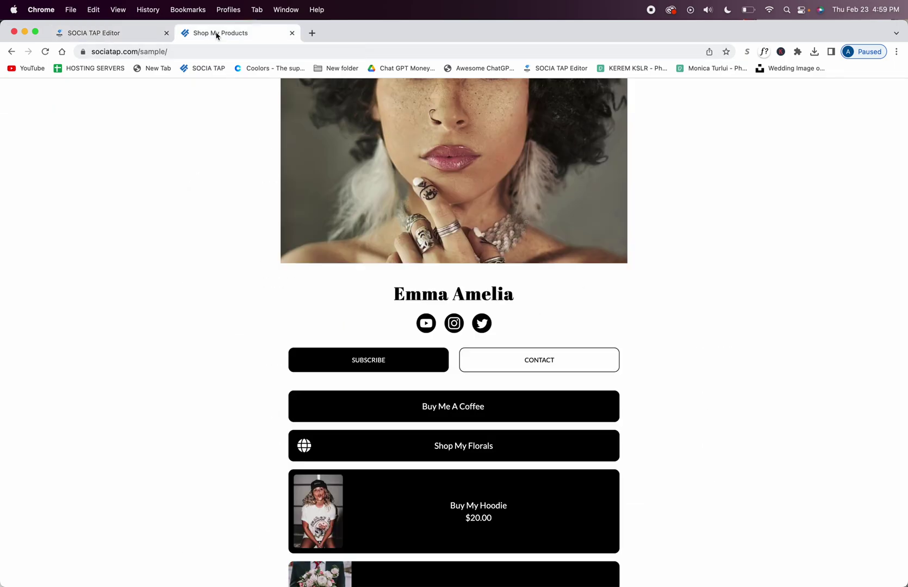
left_click(46, 51)
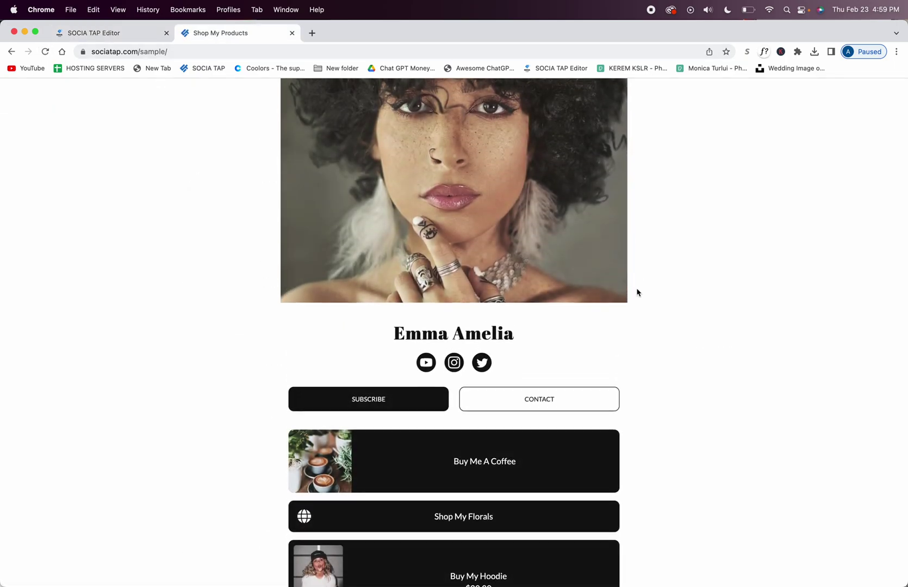
scroll(637, 292, "down", 3)
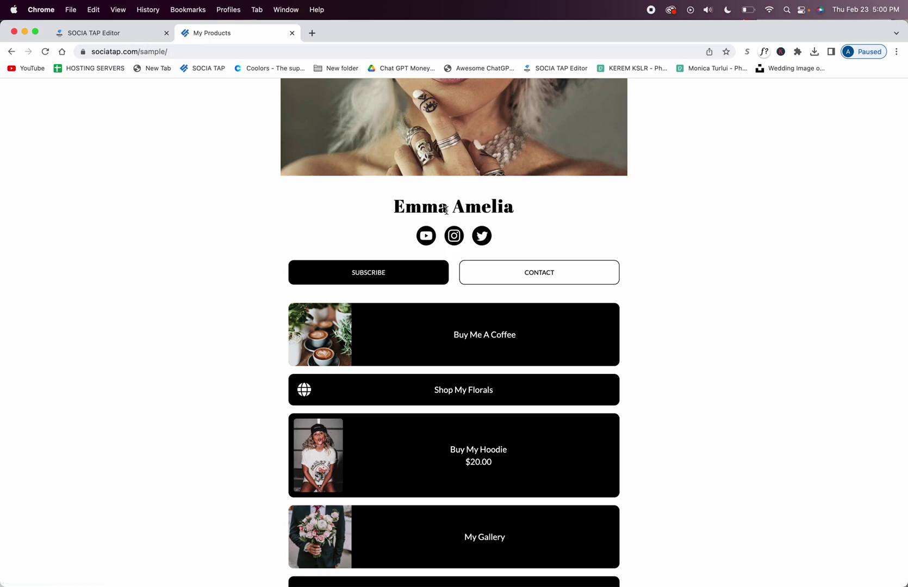
left_click(123, 35)
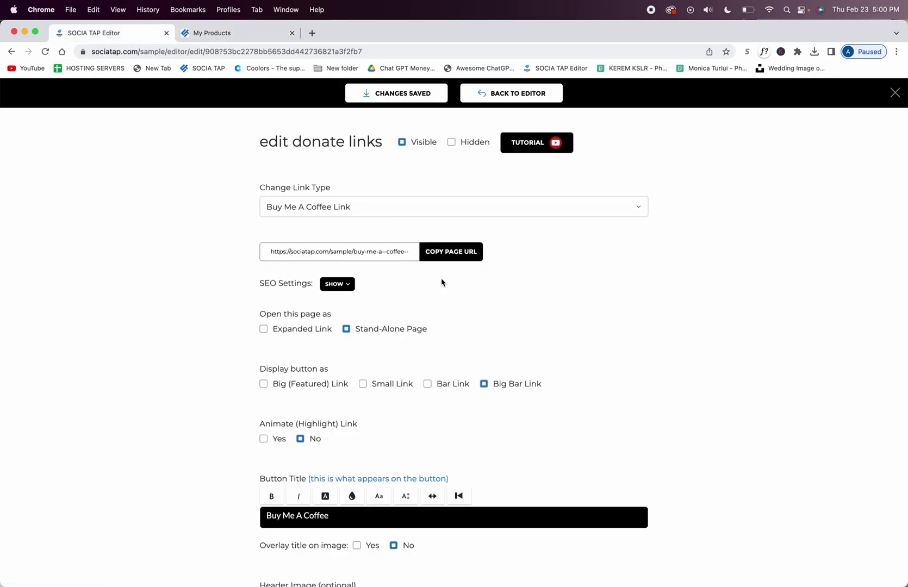
- On the live profile page, open the Buy Me A Coffee bar
scroll(442, 282, "down", 1)
scroll(442, 282, "up", 1)
scroll(429, 289, "down", 5)
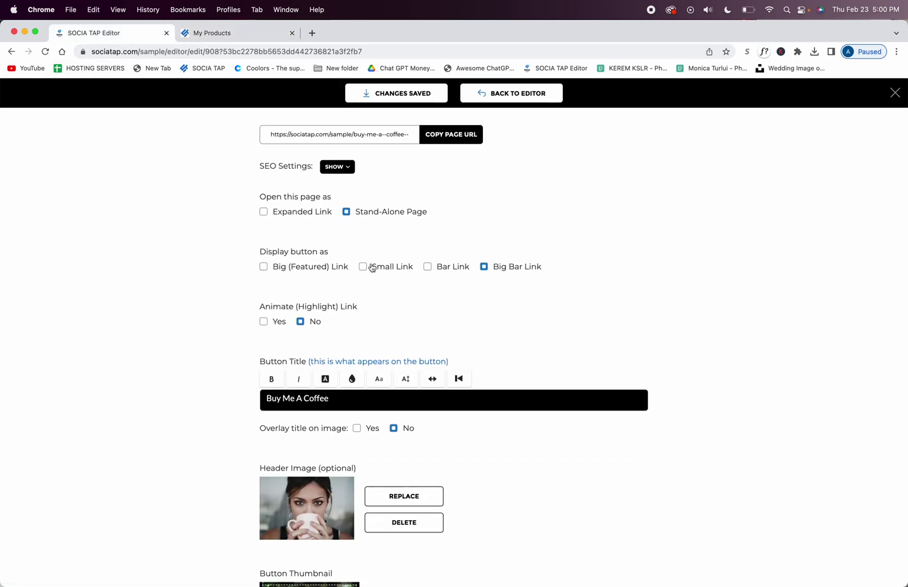
scroll(533, 277, "down", 4)
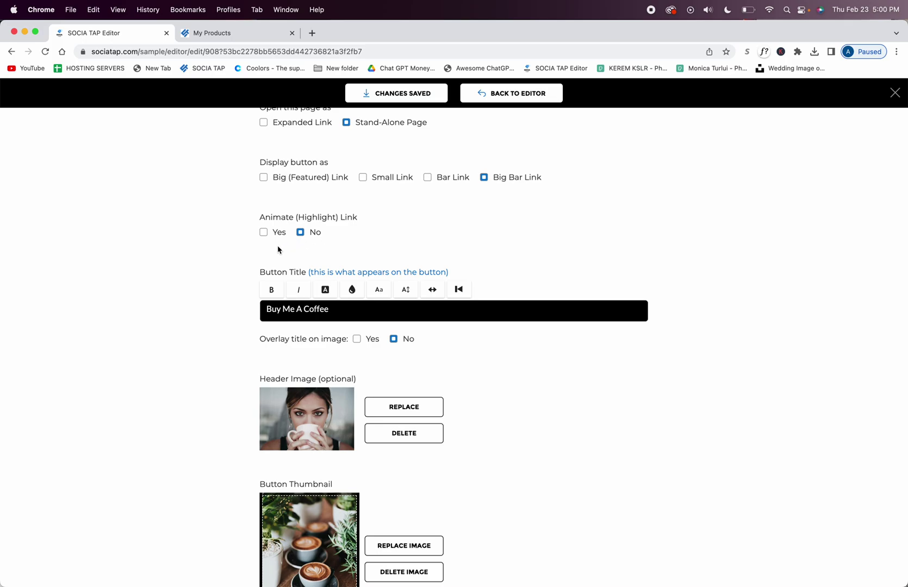
scroll(277, 249, "down", 2)
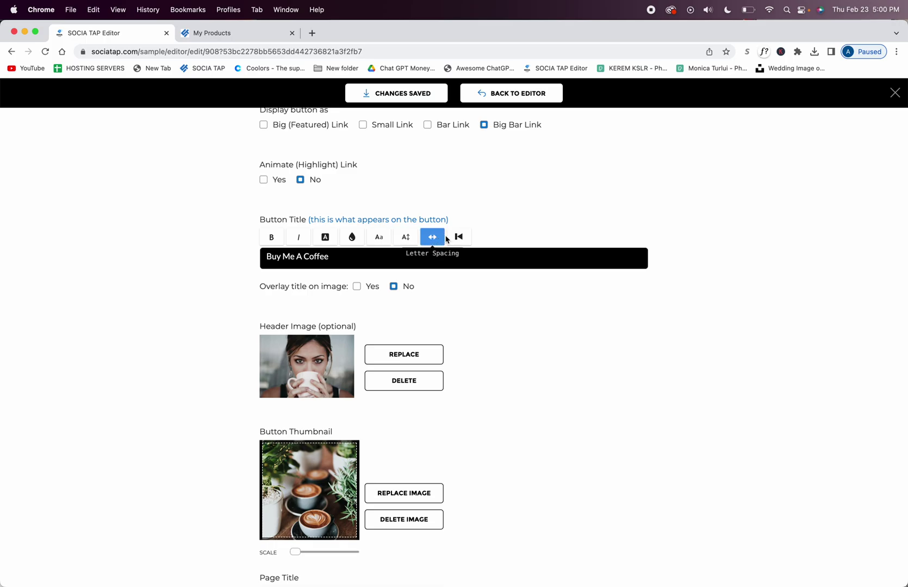
scroll(455, 238, "down", 4)
scroll(453, 205, "down", 2)
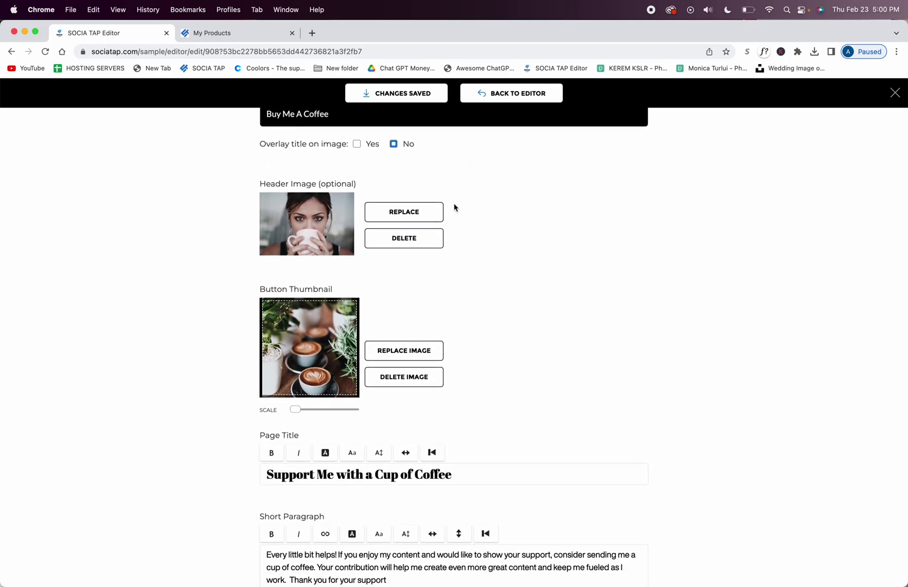
left_click(251, 38)
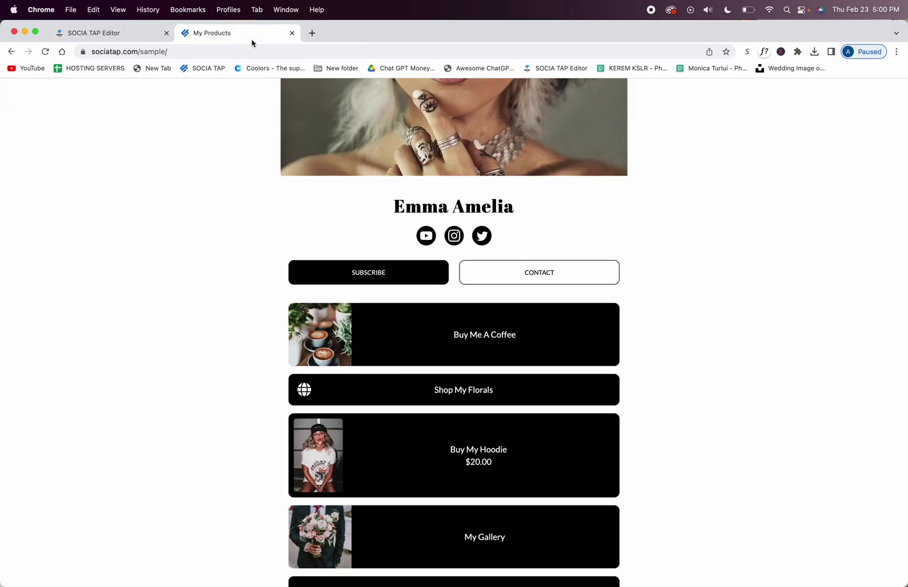
left_click(421, 335)
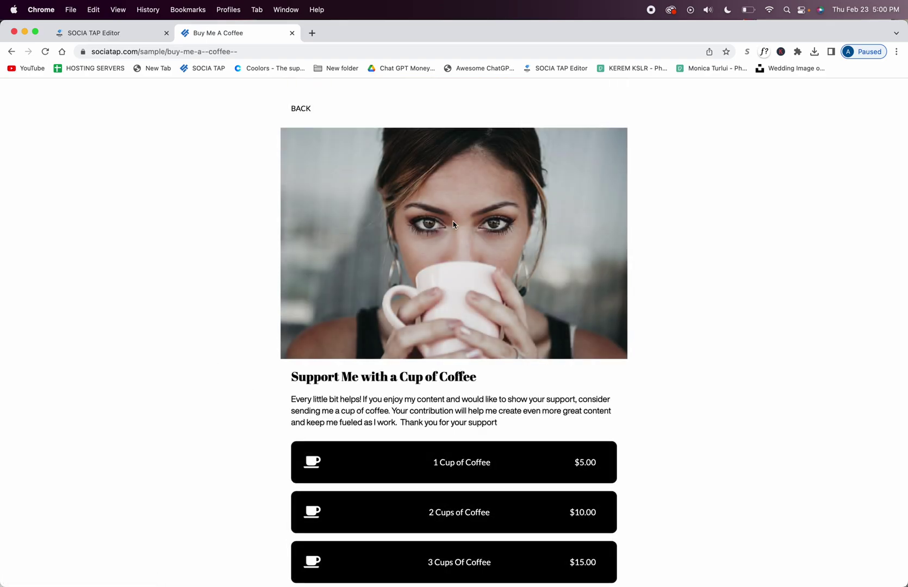
- Back in the editor, review the coffee page's three price options
left_click(121, 25)
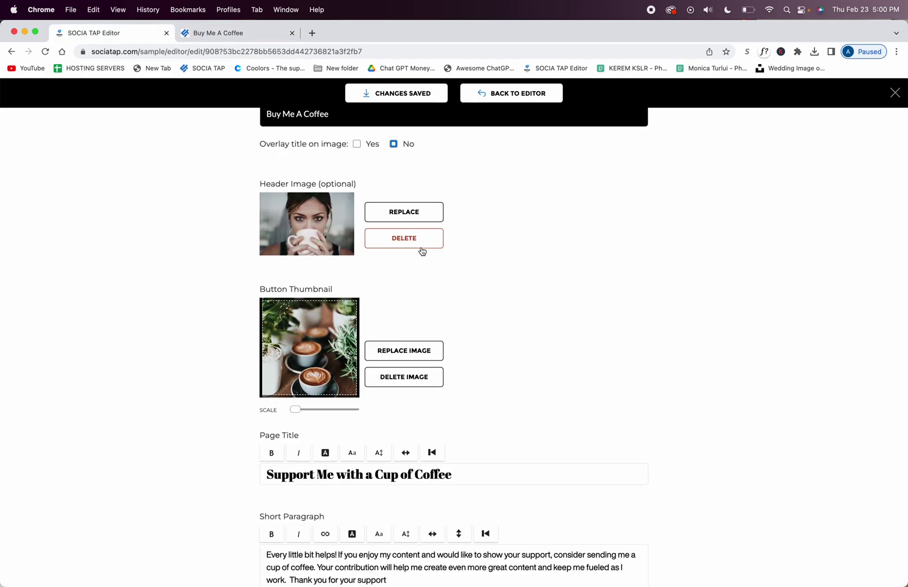
scroll(416, 260, "down", 2)
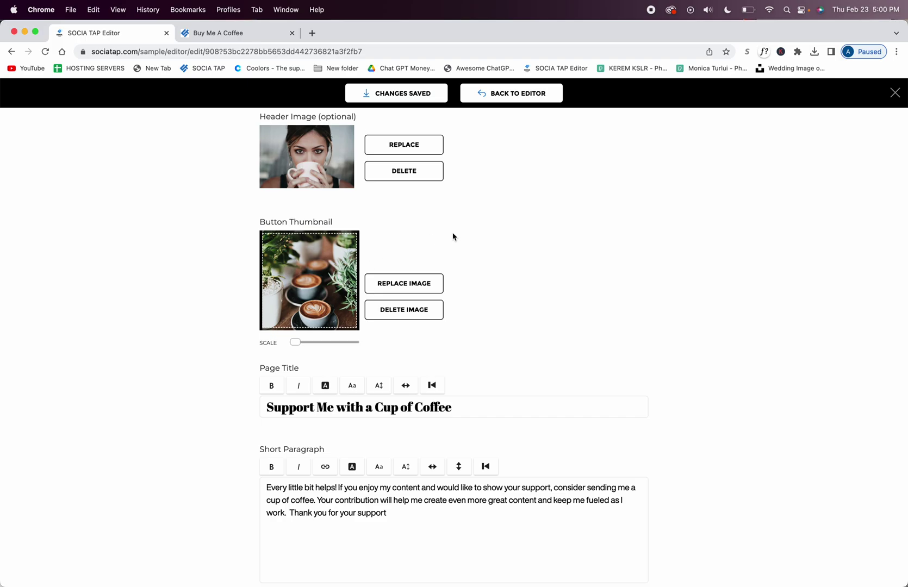
scroll(453, 237, "down", 2)
scroll(429, 283, "down", 3)
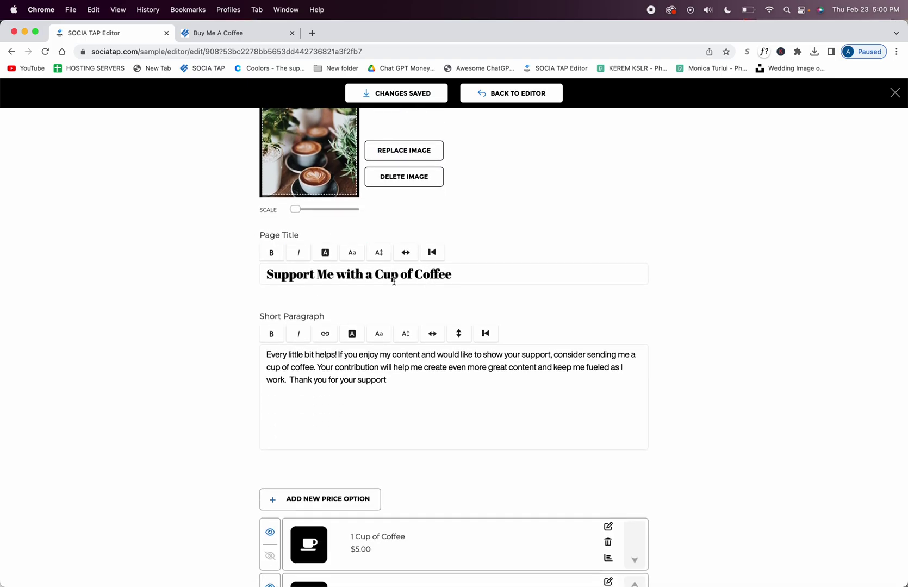
scroll(345, 383, "down", 3)
scroll(396, 321, "down", 5)
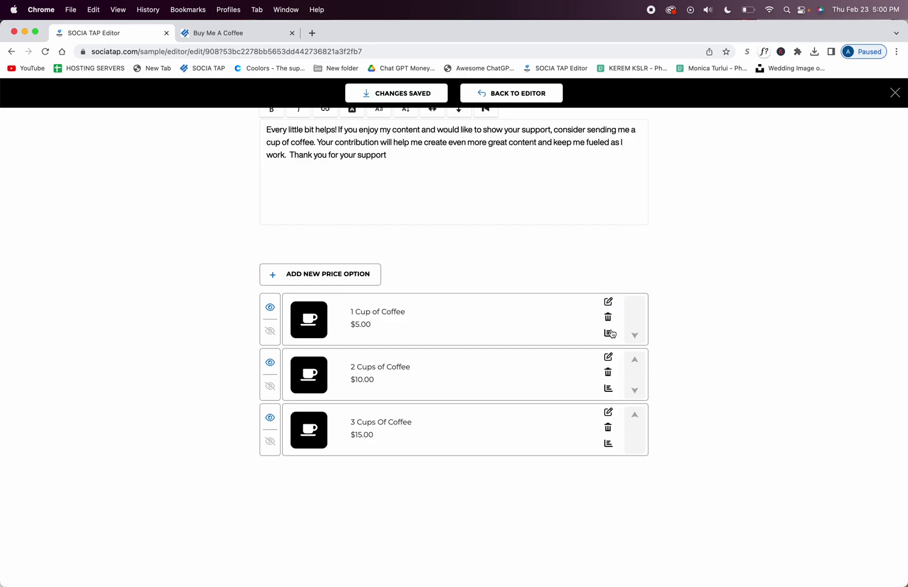
mouse_move(633, 339)
left_mouse_down()
mouse_move(636, 417)
mouse_move(637, 325)
mouse_move(634, 334)
left_mouse_up()
left_click(607, 302)
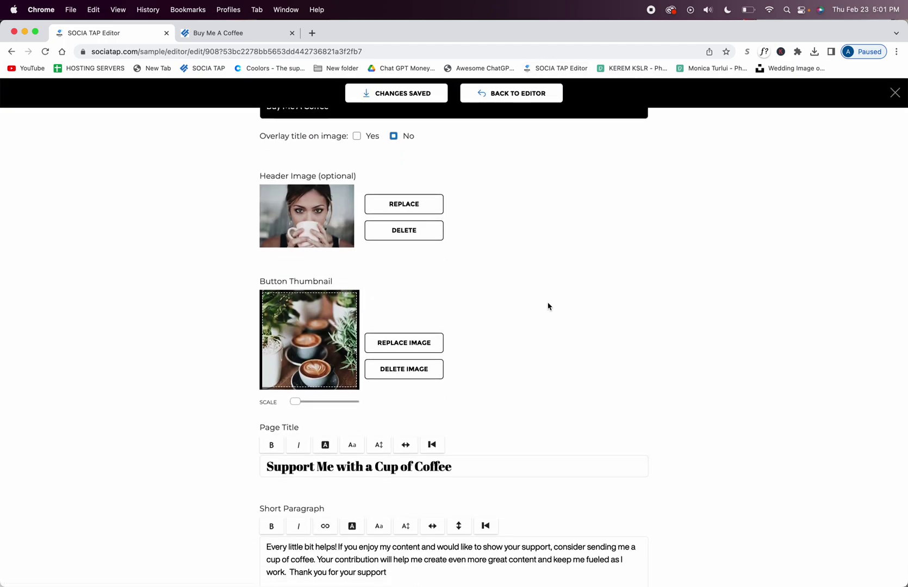
scroll(548, 305, "down", 4)
scroll(547, 306, "up", 15)
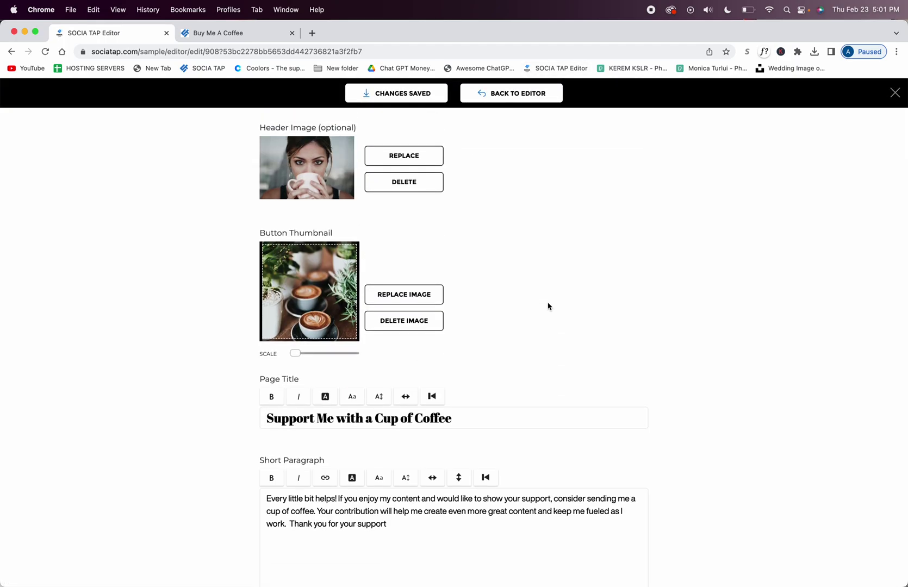
scroll(547, 305, "up", 3)
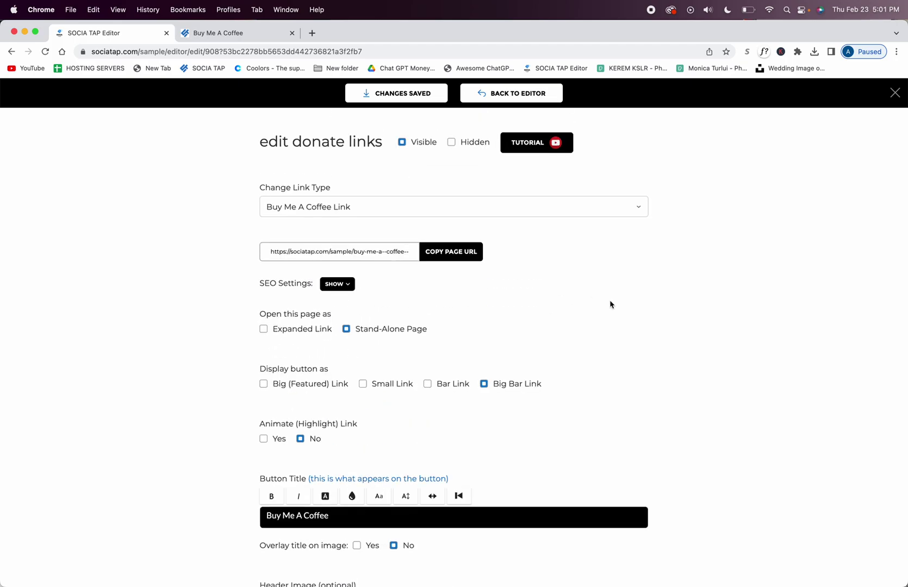
scroll(610, 304, "down", 8)
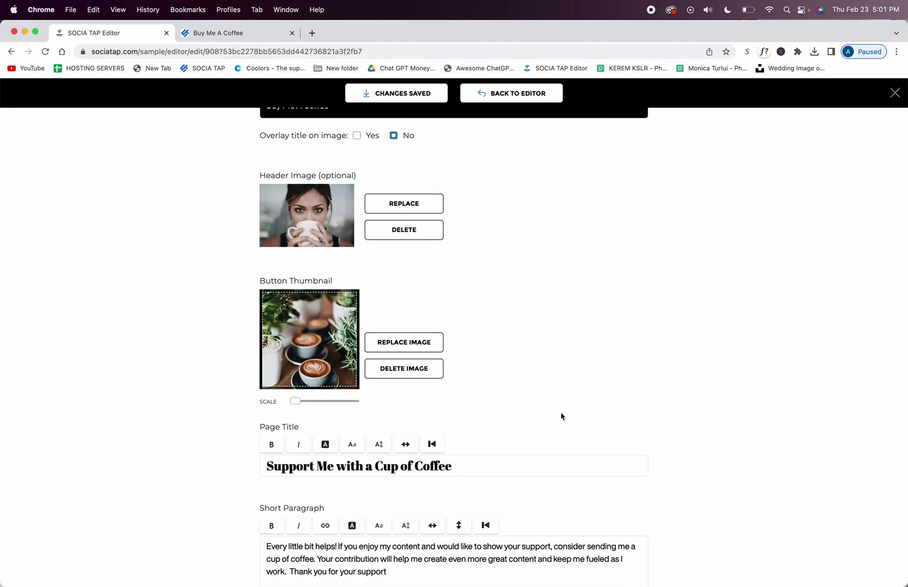
scroll(562, 416, "up", 5)
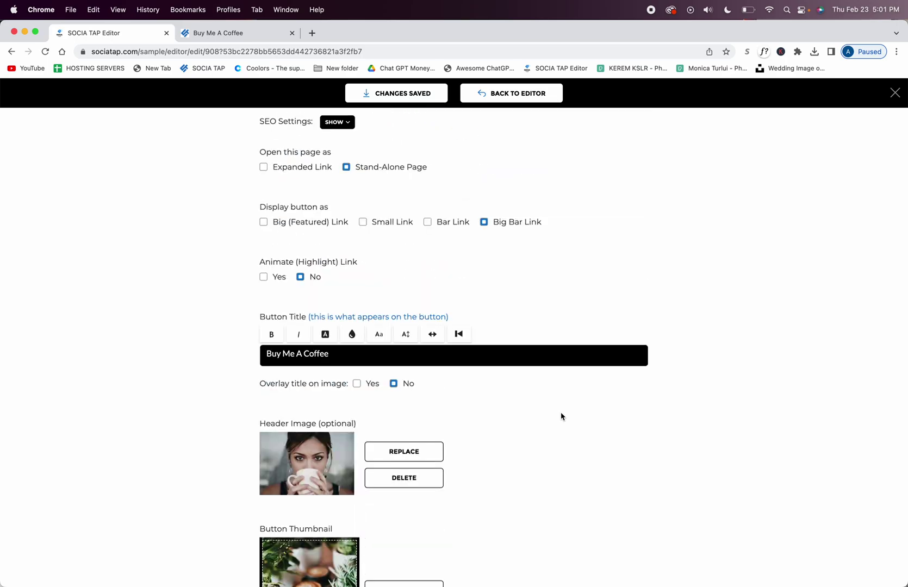
scroll(652, 265, "up", 3)
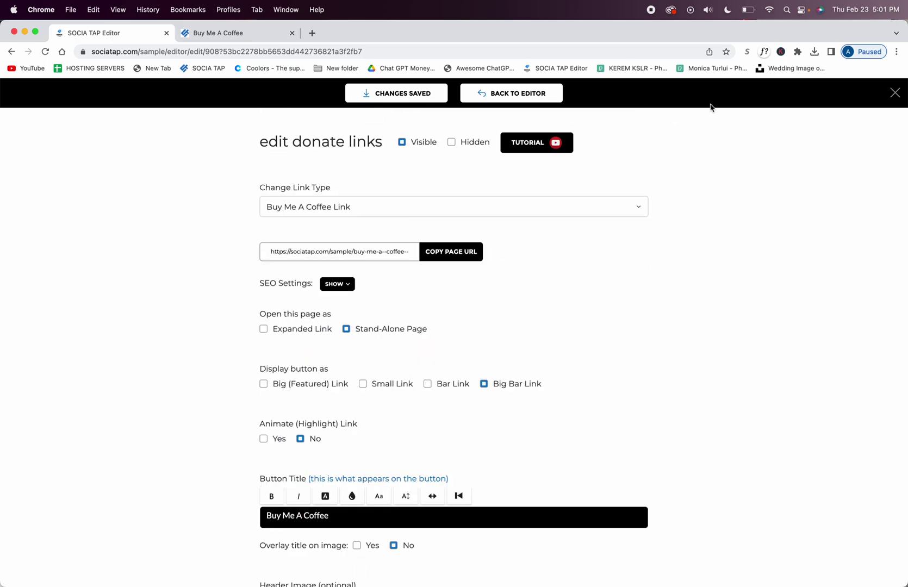
- Close the link settings and open Buy Me A Coffee in the phone preview
left_click(536, 93)
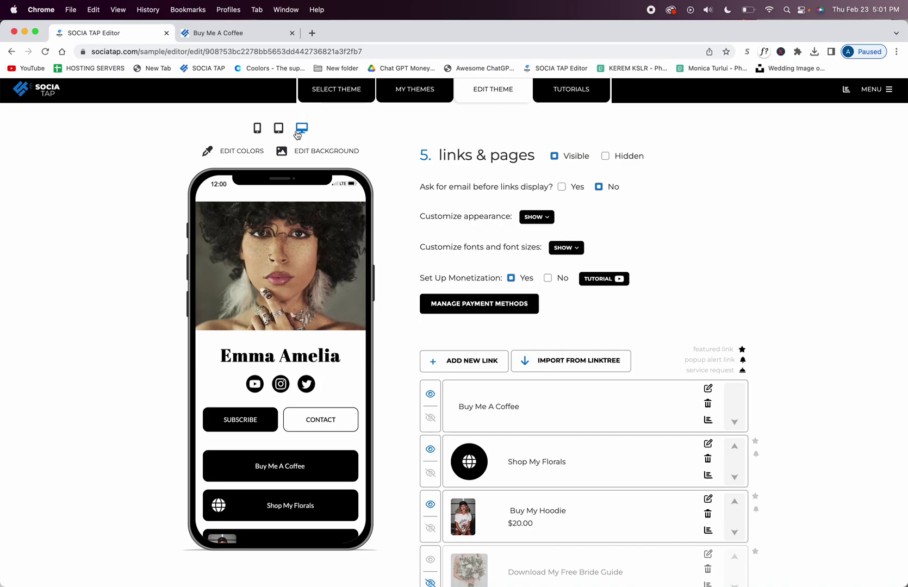
left_click(257, 128)
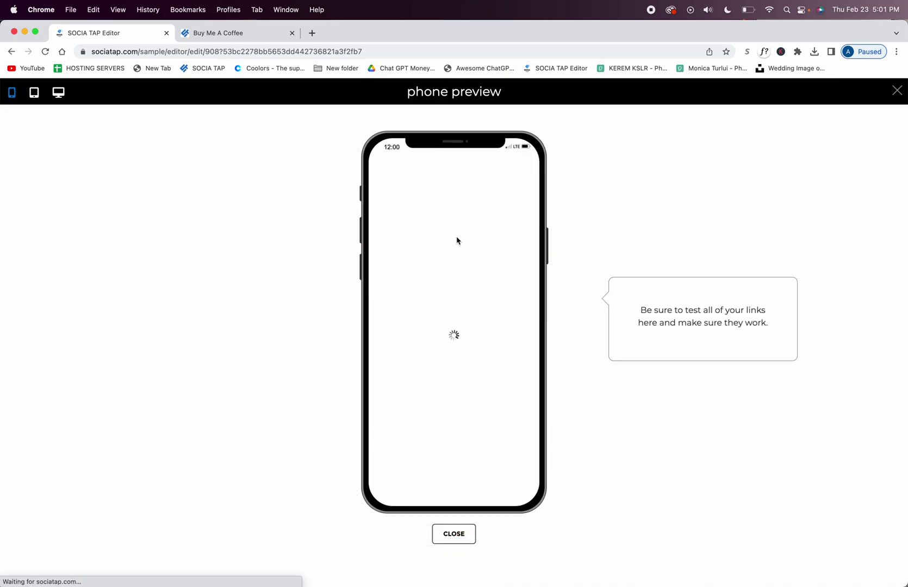
scroll(456, 236, "down", 3)
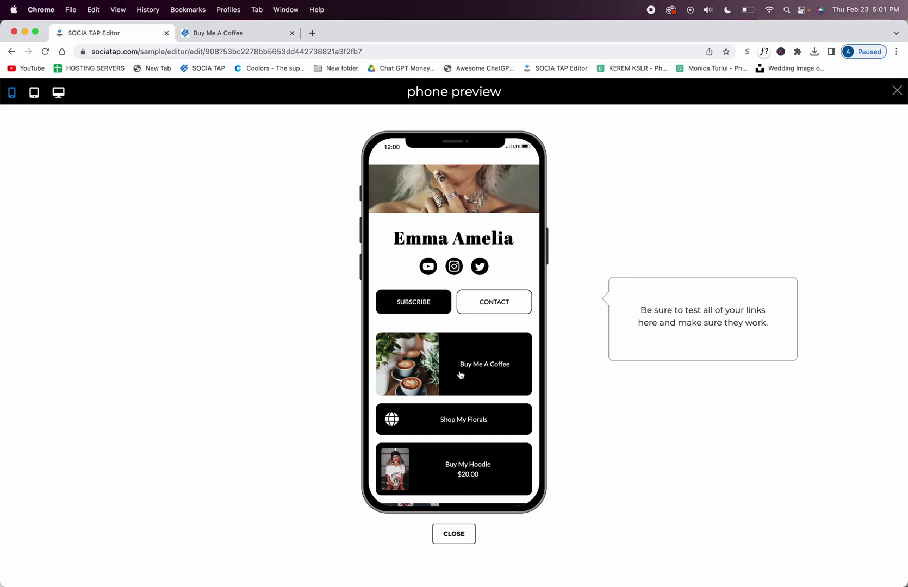
left_click(460, 374)
- Try the 3 Cups Of Coffee option, return to the profile, and close the preview
scroll(472, 375, "down", 2)
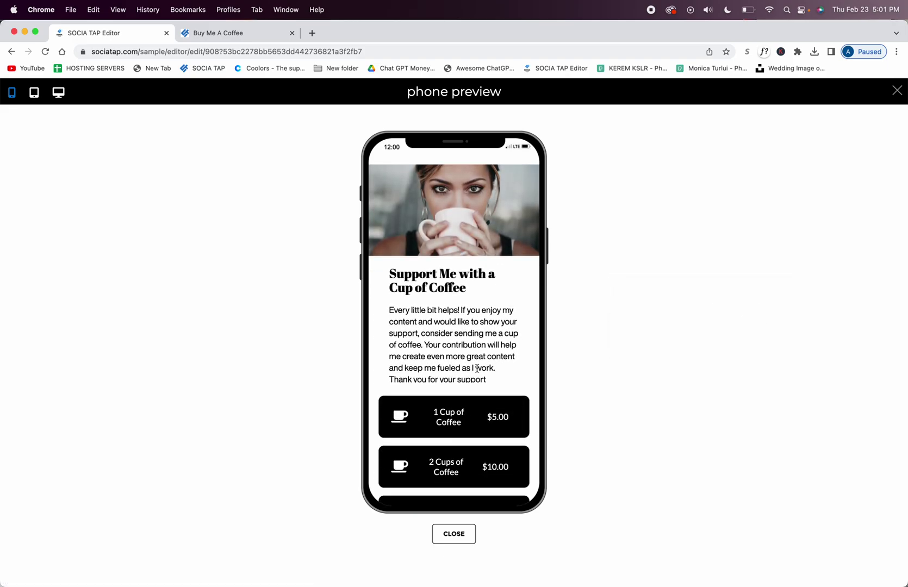
scroll(477, 373, "up", 4)
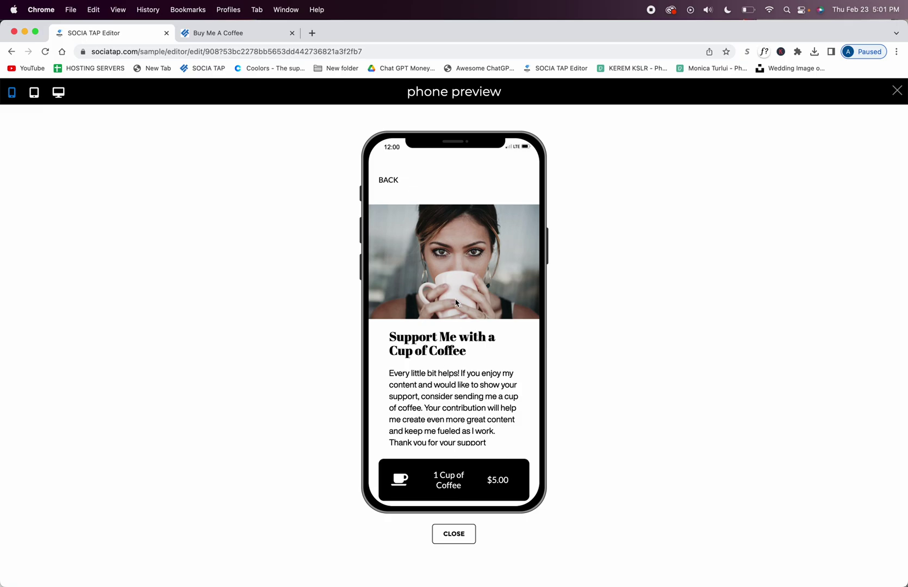
scroll(443, 287, "down", 2)
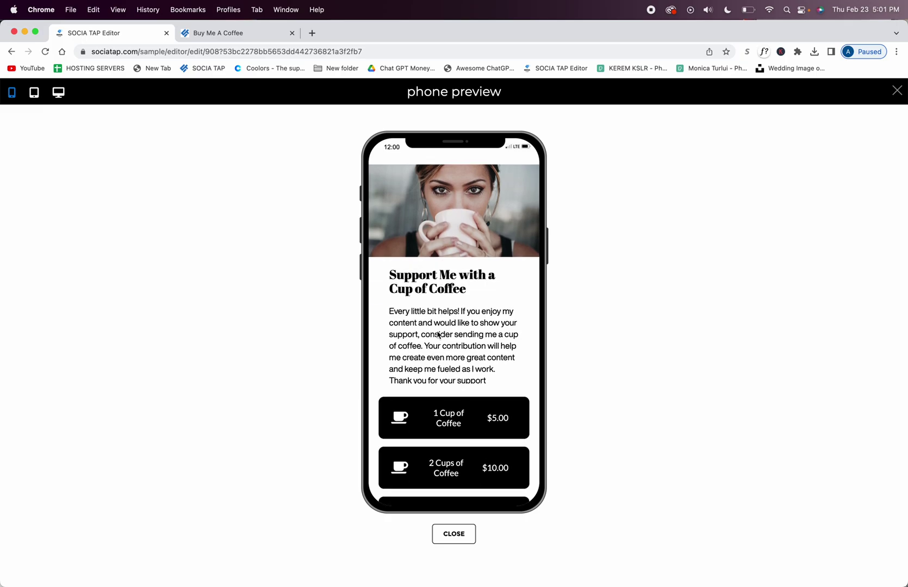
scroll(409, 354, "down", 1)
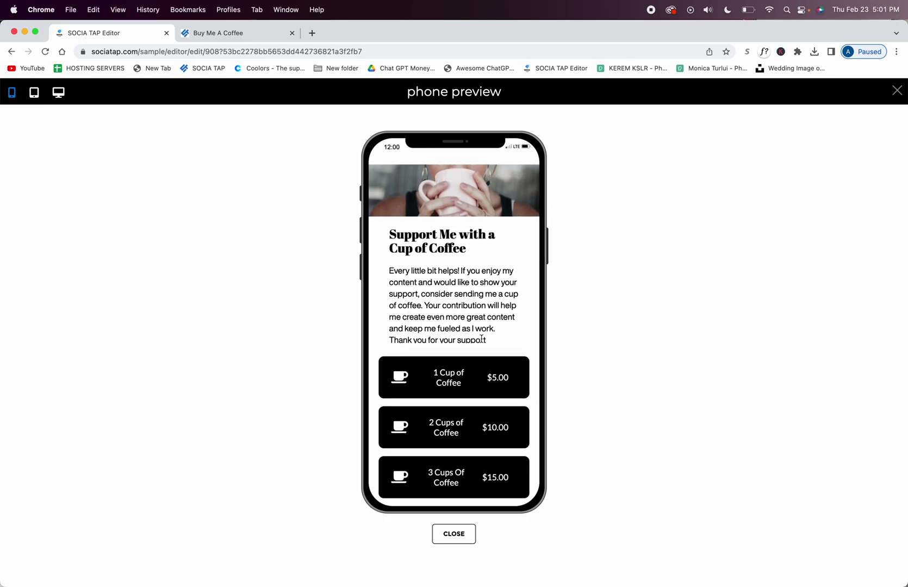
scroll(473, 343, "down", 1)
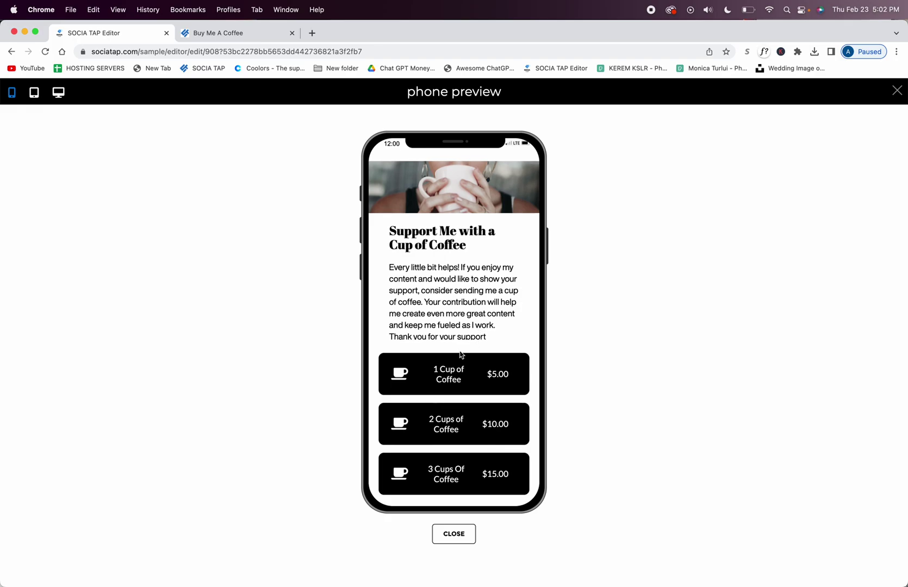
left_click(475, 459)
left_click(391, 185)
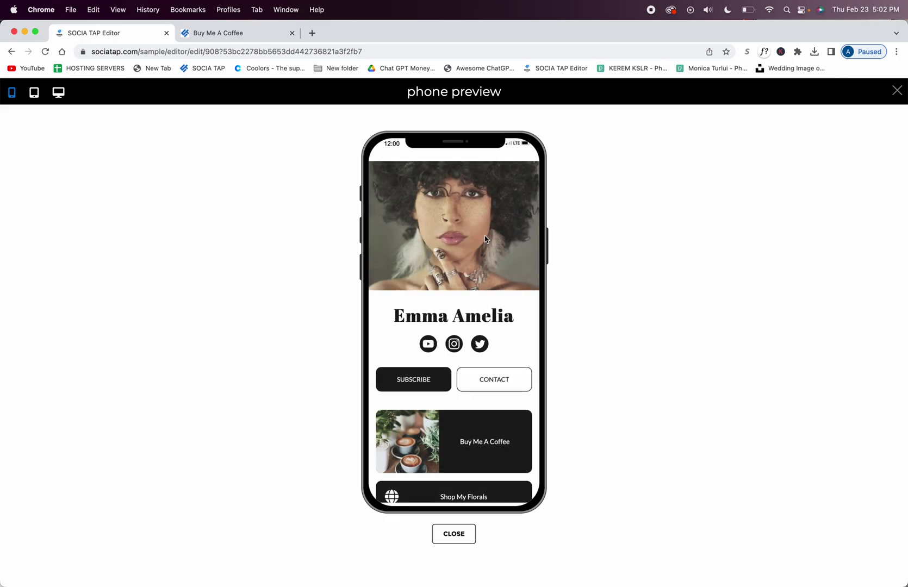
left_click(451, 530)
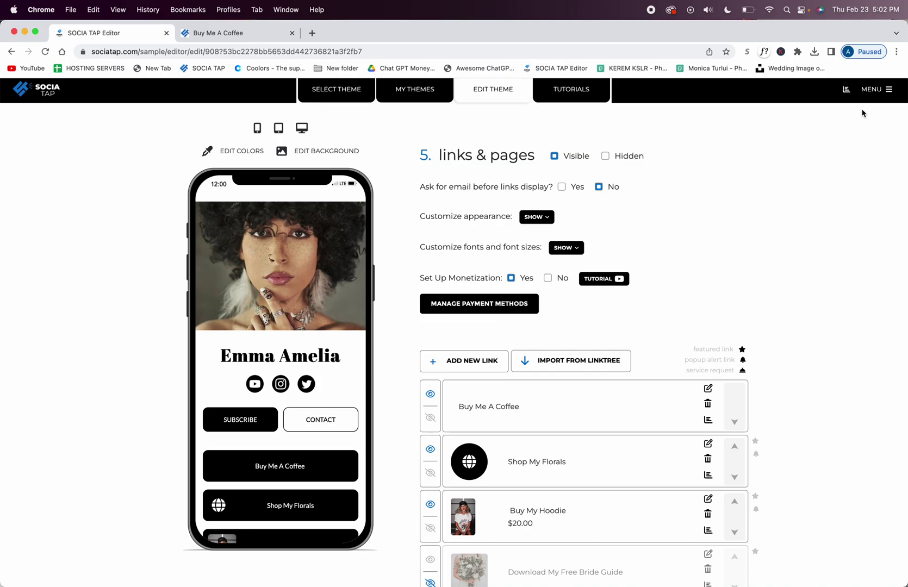
- Open the MENU dropdown at the top right
left_click(891, 94)
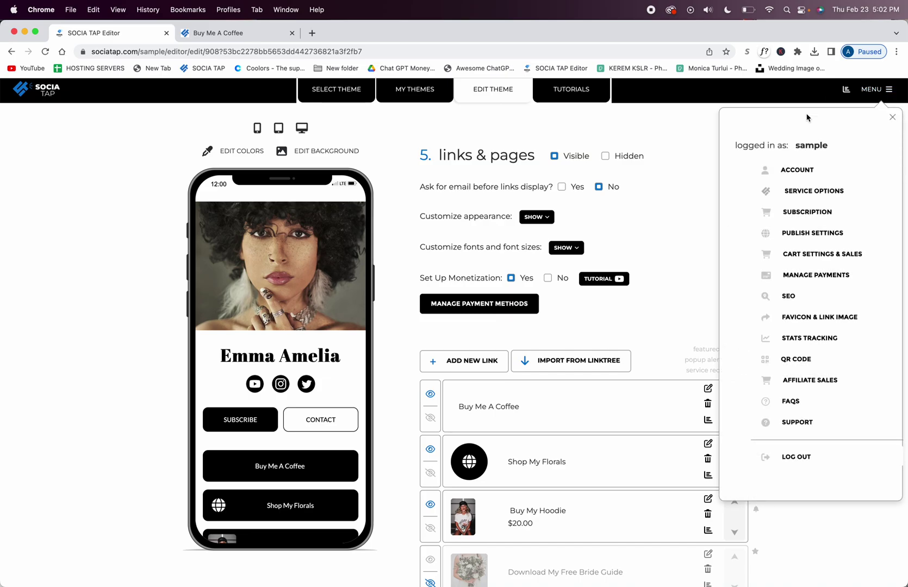